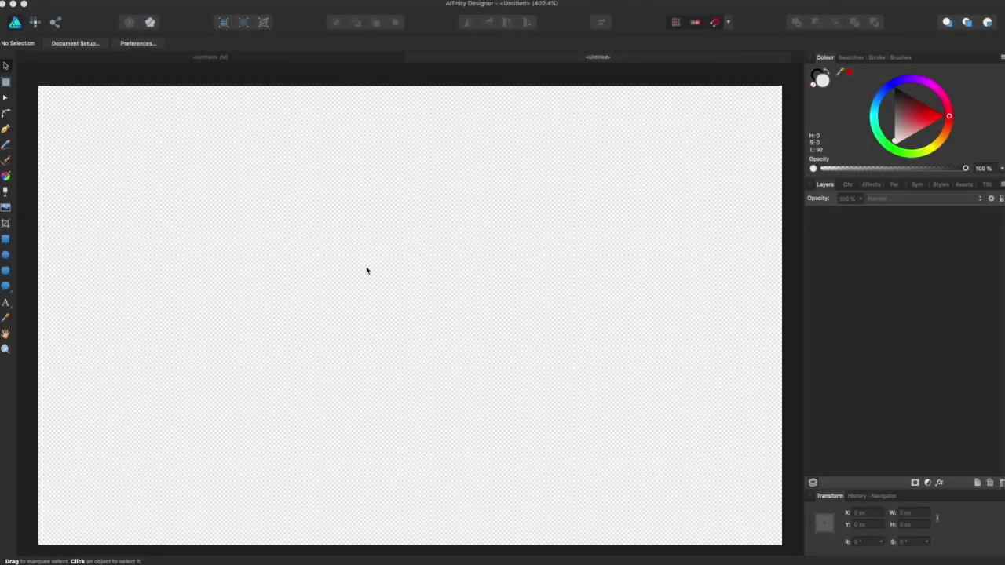
# Create large Arial artistic text reading DOODLE and move it to fit the page
pyautogui.click(6, 307)
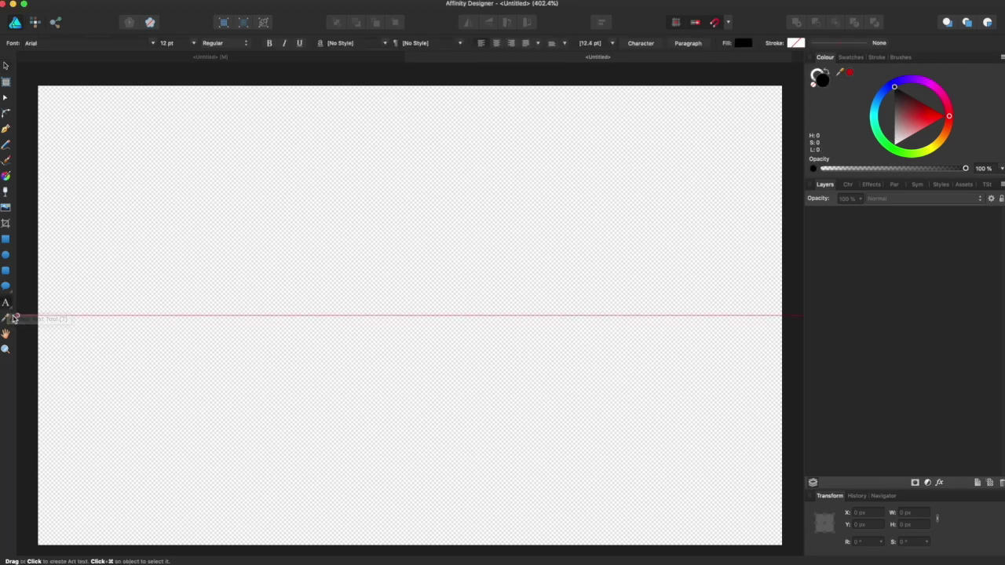
pyautogui.click(12, 311)
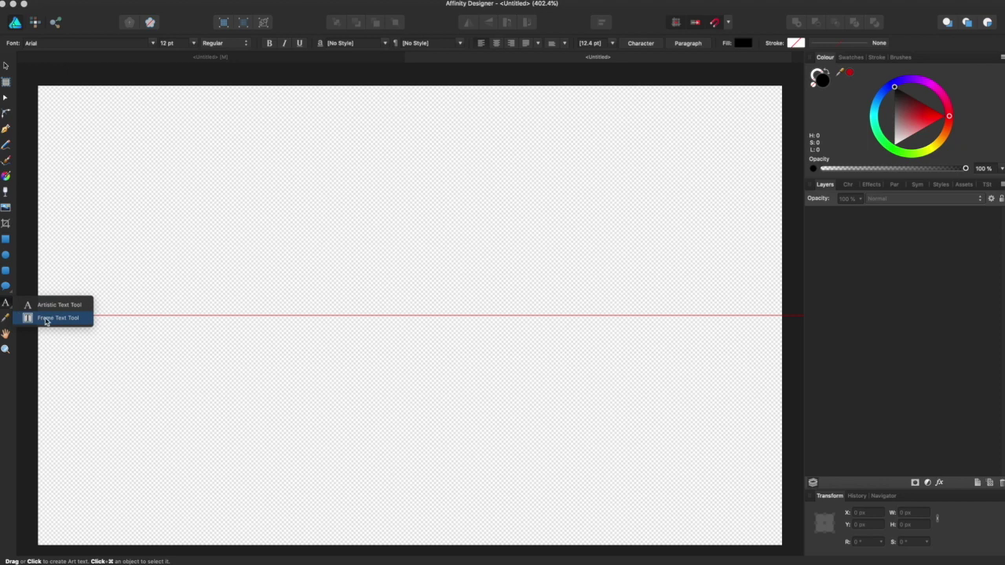
pyautogui.click(47, 306)
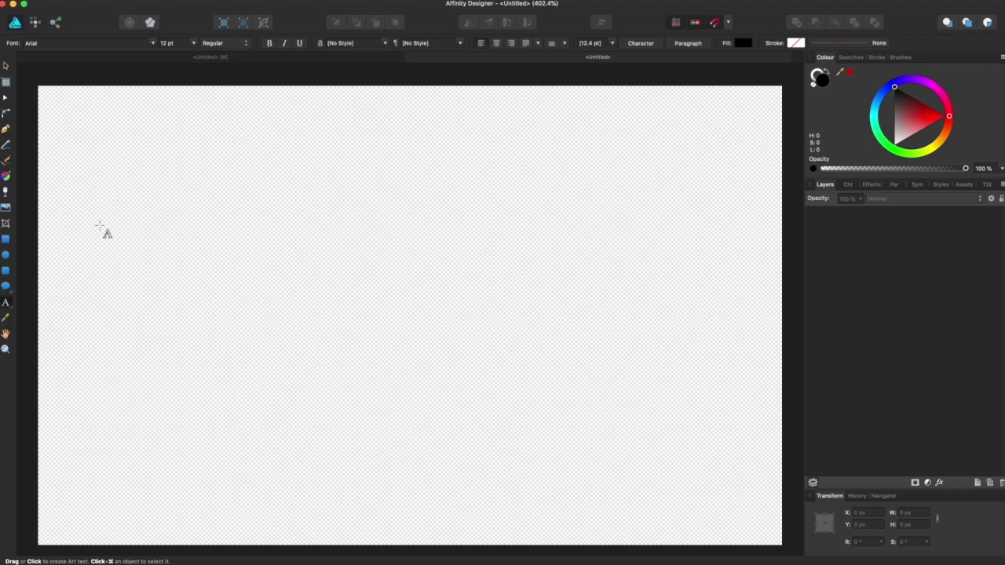
pyautogui.moveTo(99, 223); pyautogui.dragTo(228, 345)
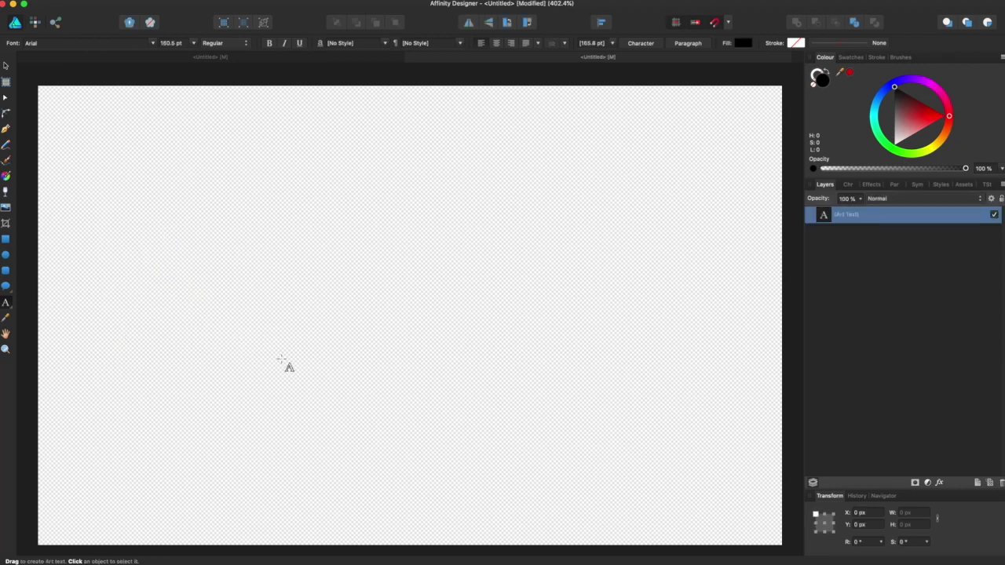
pyautogui.write('LETS')
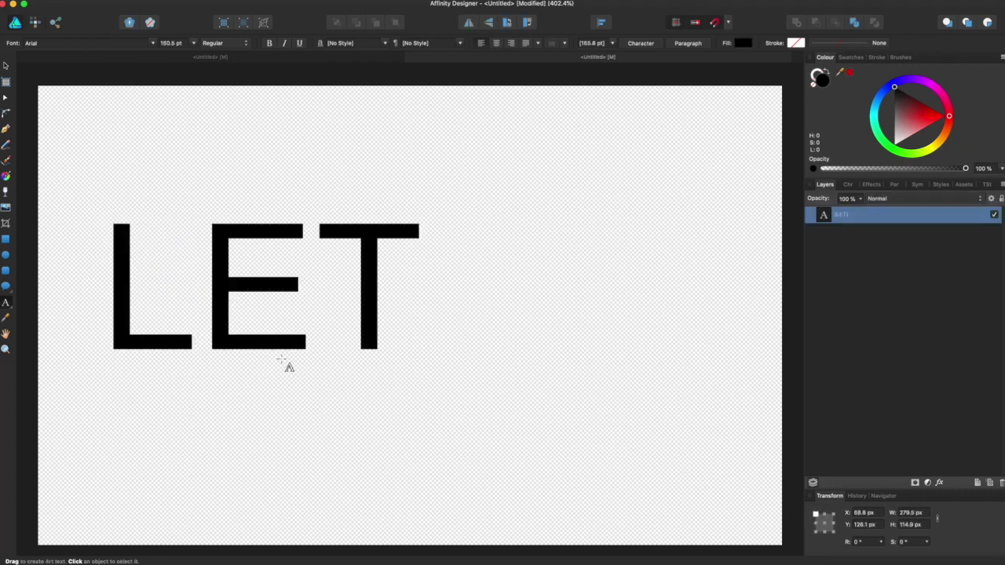
pyautogui.press('BackSpace')
pyautogui.press('BackSpace')
pyautogui.press('BackSpace')
pyautogui.press('BackSpace')
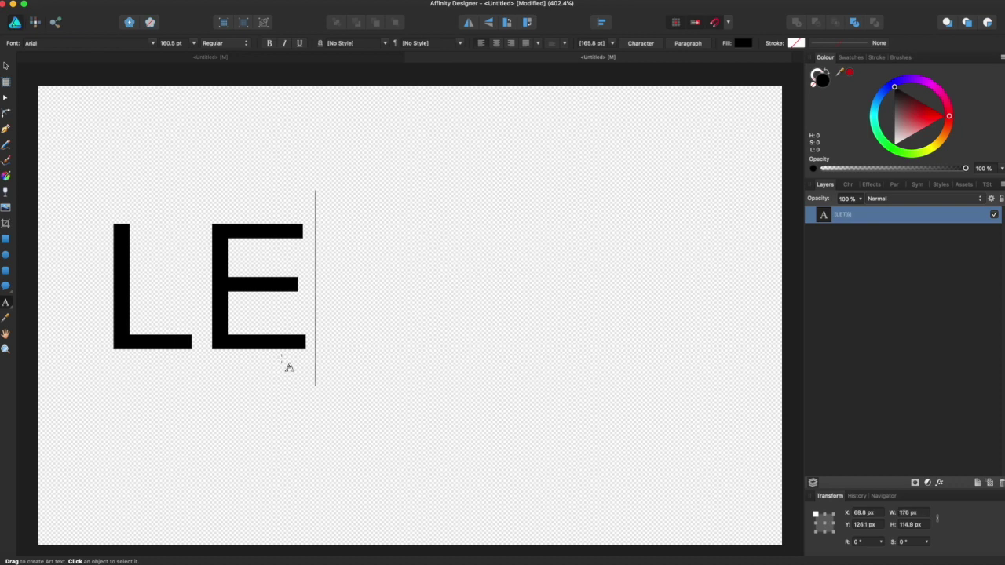
pyautogui.write('DOO')
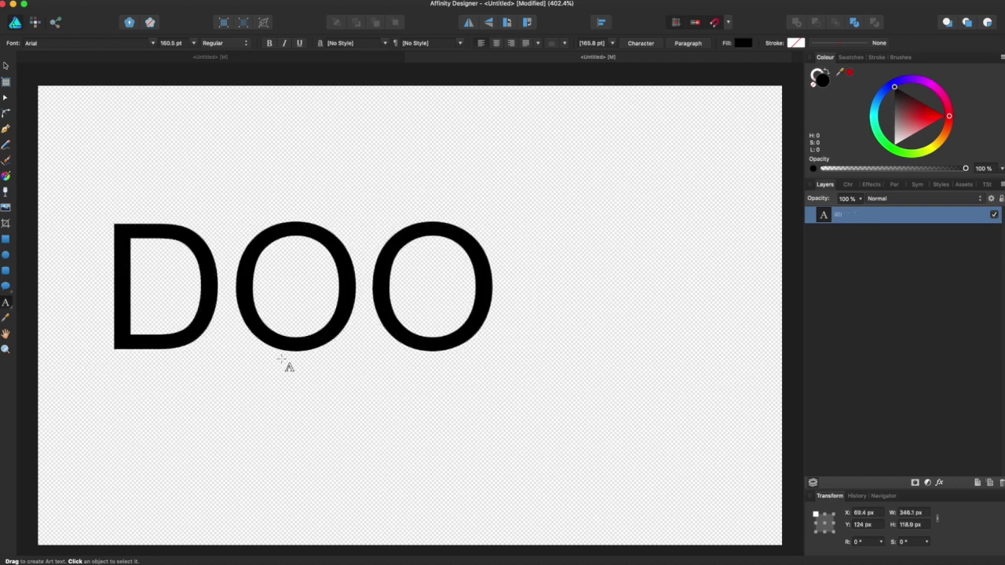
pyautogui.write('DLE')
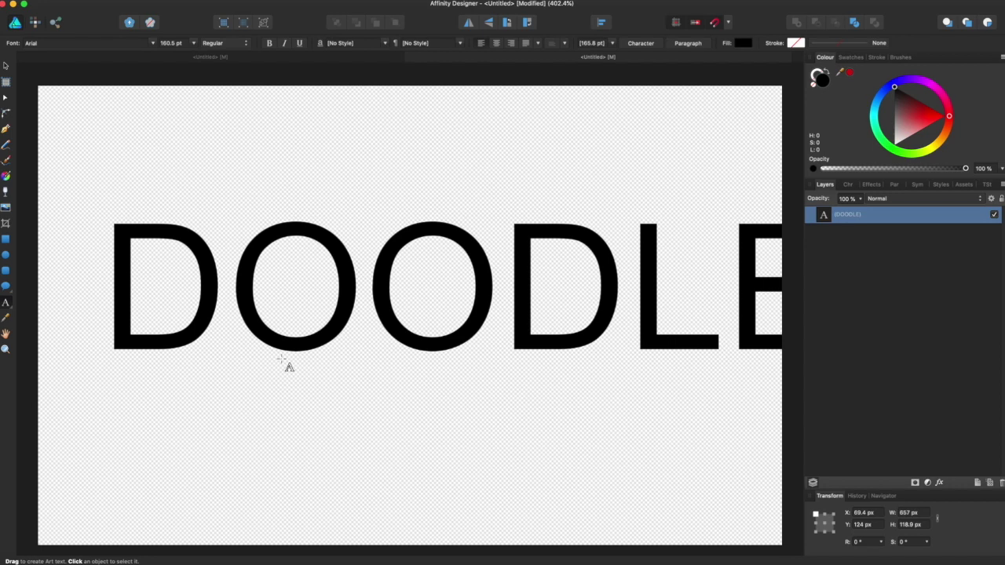
pyautogui.press('Escape')
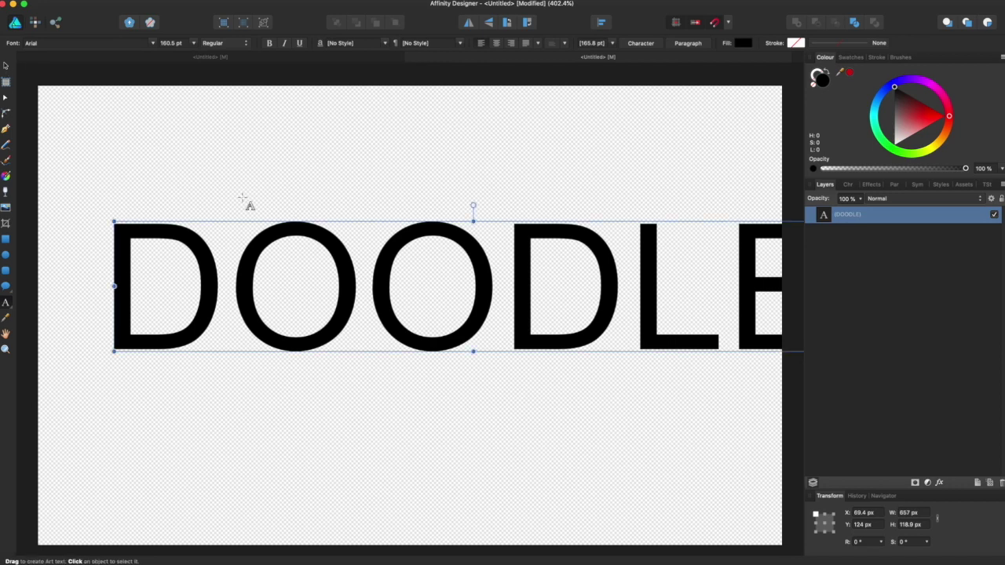
pyautogui.moveTo(427, 220); pyautogui.dragTo(368, 244)
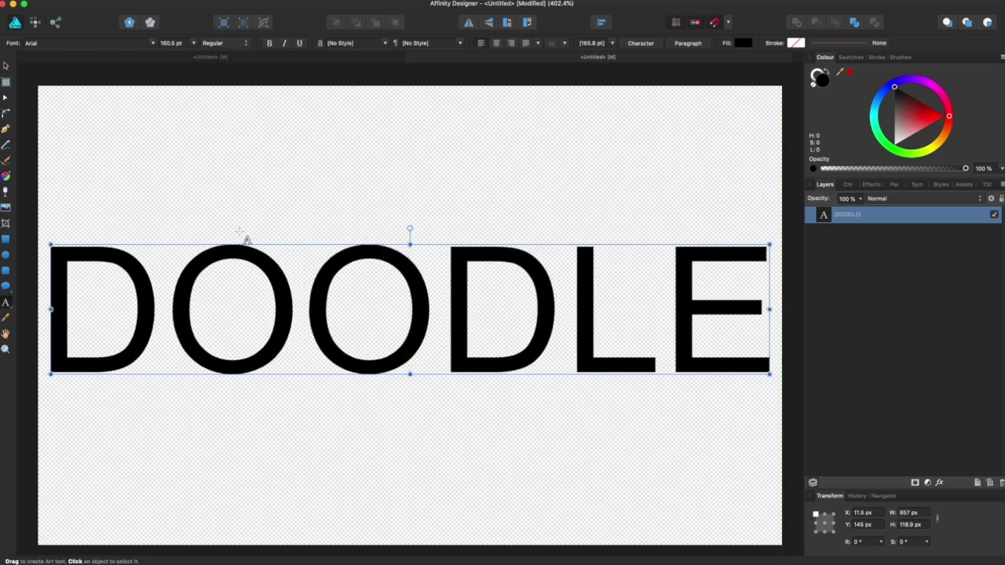
# Select all of DOODLE's letters and set them in Arial Bold at 160.5 pt
pyautogui.doubleClick(410, 270)
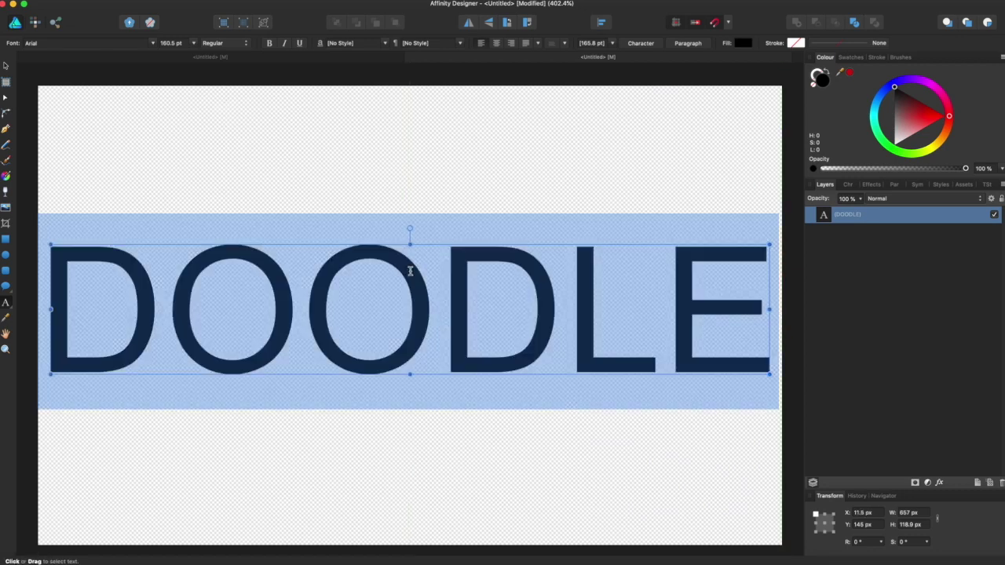
pyautogui.click(272, 46)
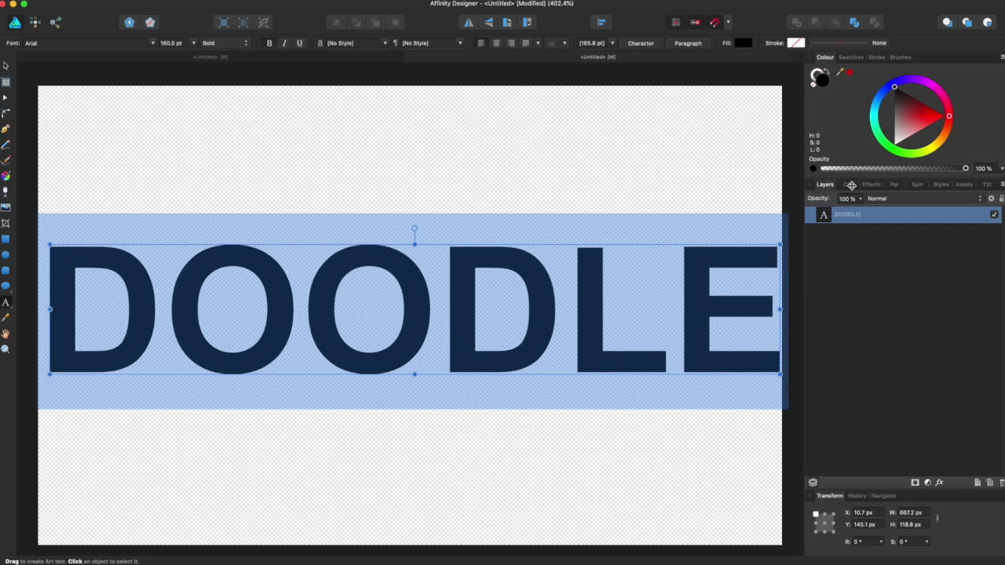
pyautogui.click(852, 185)
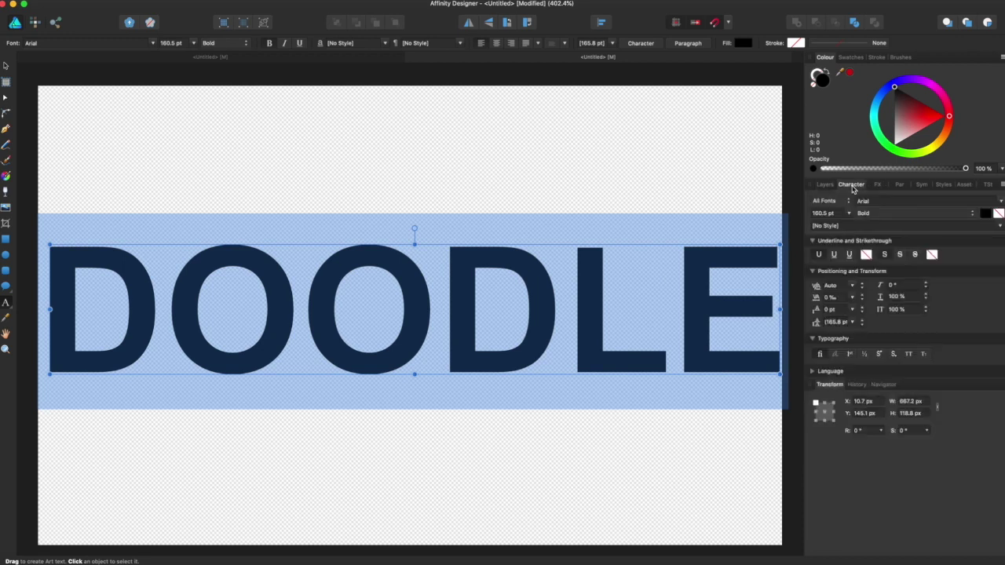
# Set DOODLE's letter tracking to the -50‰ preset
pyautogui.click(852, 299)
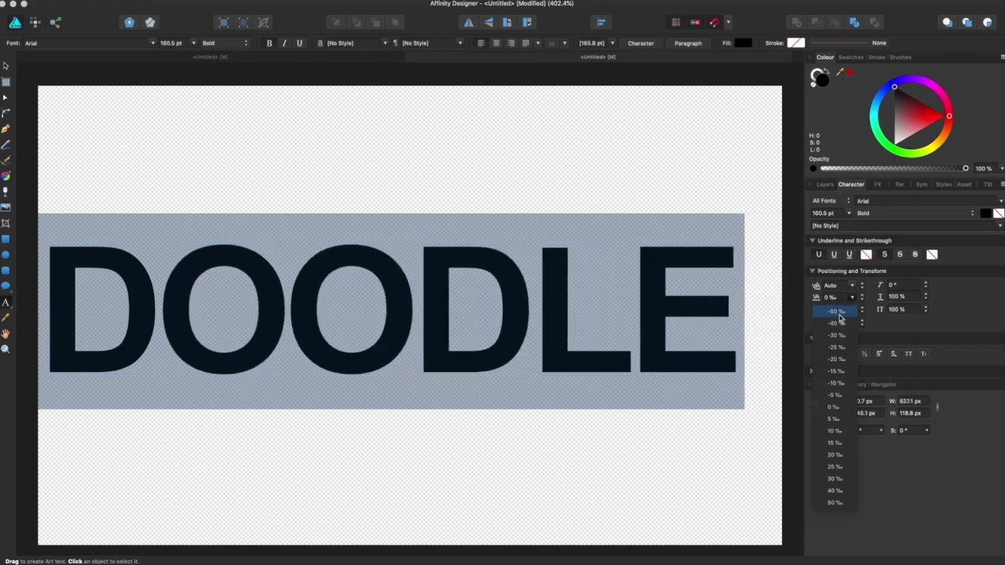
pyautogui.click(838, 313)
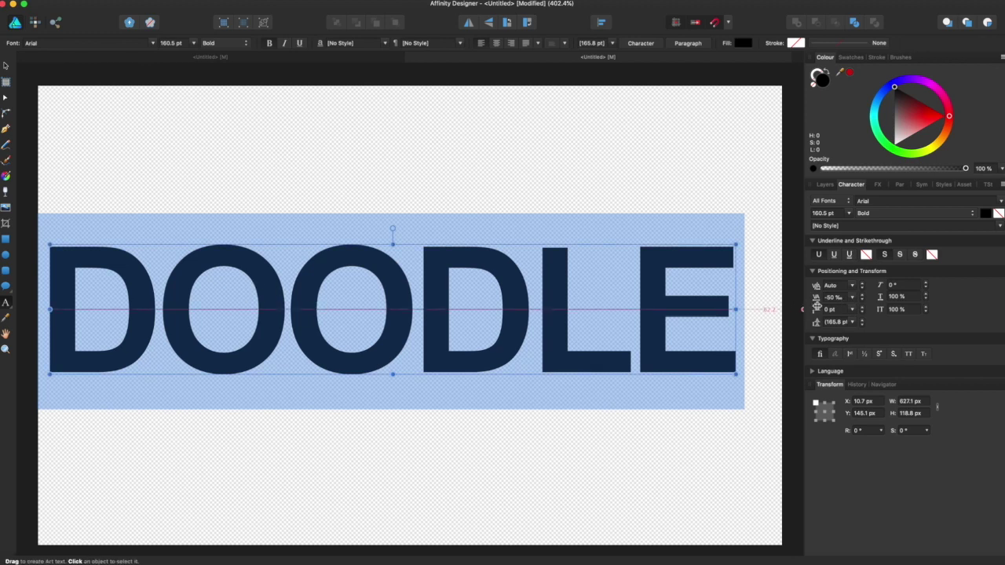
pyautogui.click(854, 299)
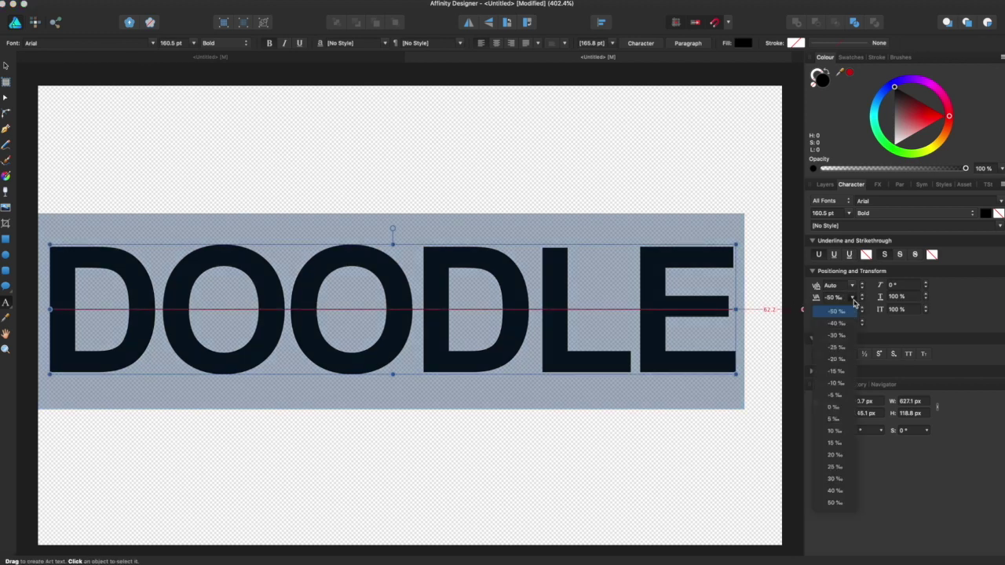
pyautogui.click(862, 297)
# Tighten the tracking step by step to -134‰, squeezing DOODLE to about 560 px wide
pyautogui.click(863, 301)
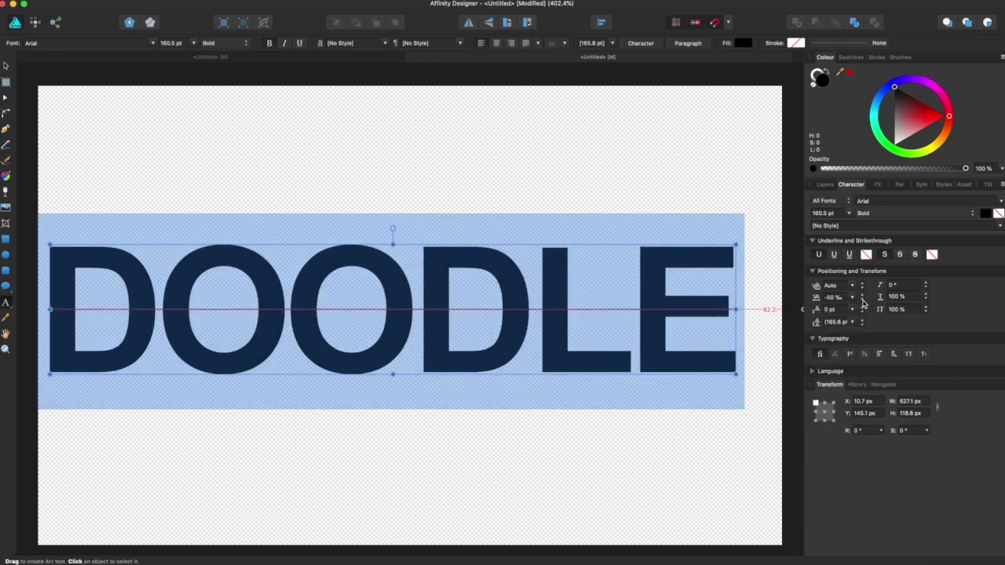
pyautogui.click(863, 301)
pyautogui.click(863, 301)
pyautogui.click(863, 301)
pyautogui.click(864, 301)
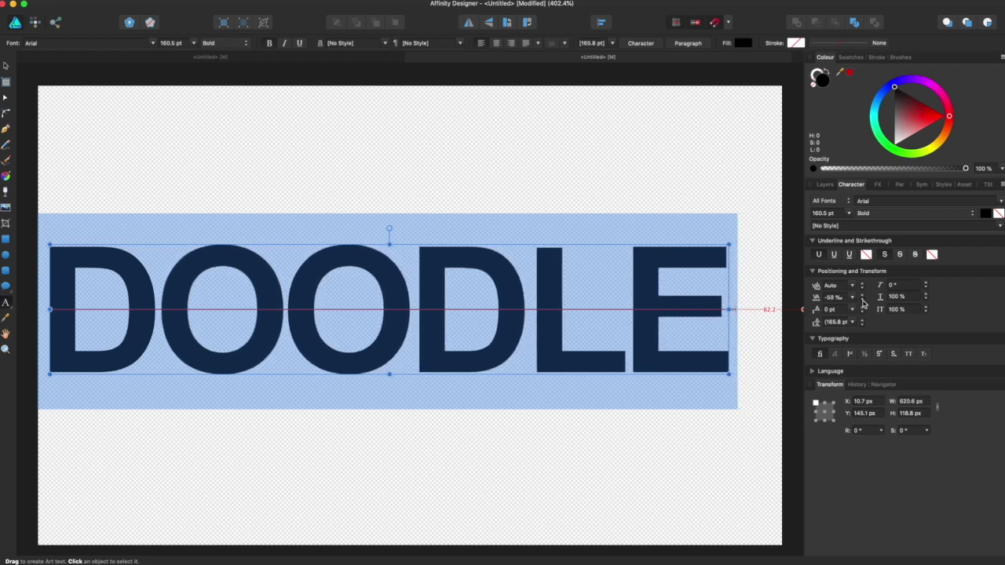
pyautogui.click(863, 301)
pyautogui.click(863, 300)
pyautogui.click(863, 301)
pyautogui.click(863, 300)
pyautogui.click(863, 301)
pyautogui.click(864, 301)
pyautogui.click(863, 301)
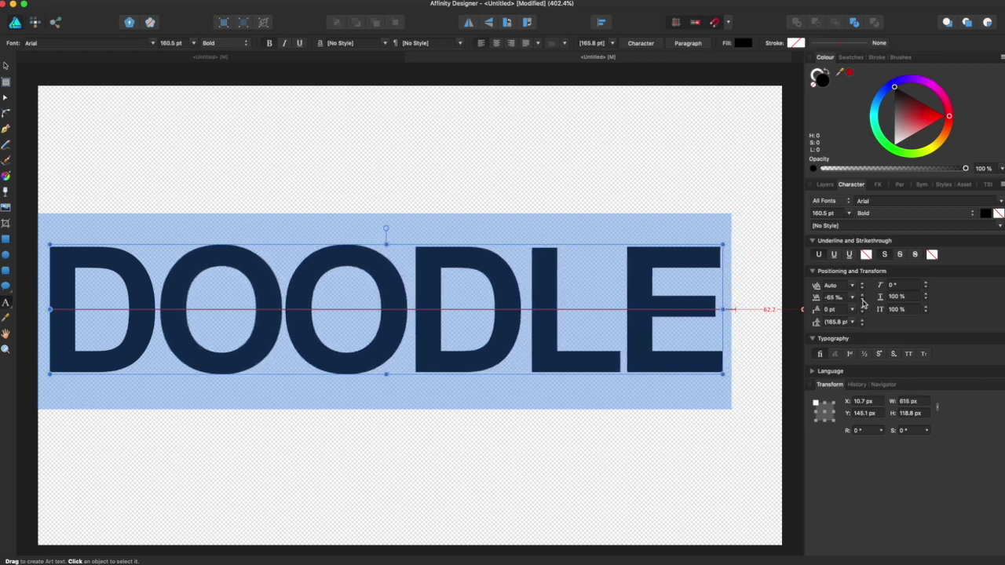
pyautogui.click(863, 301)
pyautogui.click(863, 300)
pyautogui.click(863, 301)
pyautogui.click(863, 301)
pyautogui.click(863, 301)
pyautogui.click(863, 301)
pyautogui.click(863, 301)
pyautogui.click(863, 301)
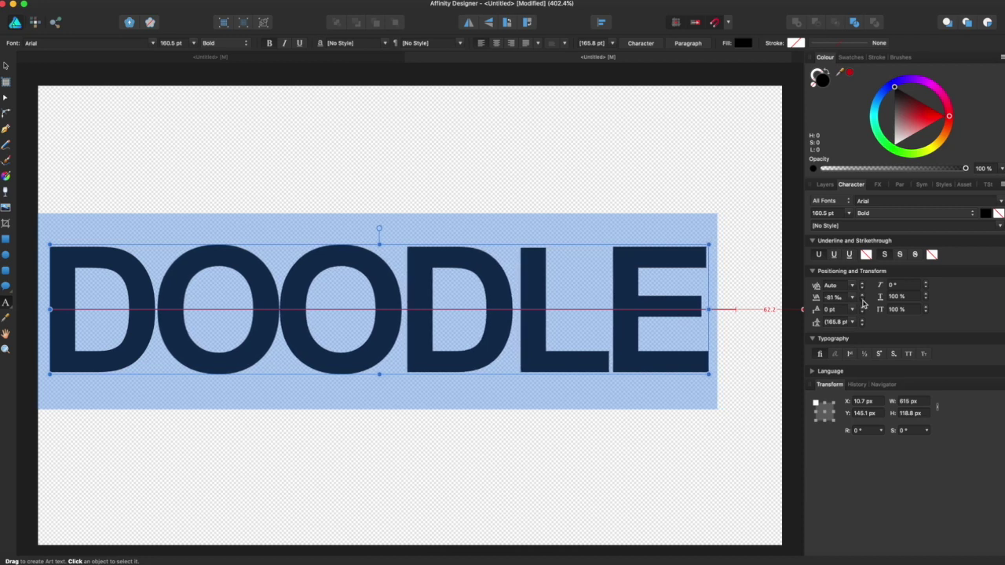
pyautogui.click(863, 301)
pyautogui.click(863, 301)
pyautogui.click(863, 301)
pyautogui.click(863, 301)
pyautogui.click(864, 300)
pyautogui.click(863, 301)
pyautogui.click(863, 301)
pyautogui.click(864, 300)
pyautogui.click(863, 301)
pyautogui.click(863, 300)
pyautogui.click(864, 301)
pyautogui.click(863, 301)
pyautogui.click(863, 300)
pyautogui.click(863, 301)
pyautogui.click(863, 301)
pyautogui.click(863, 301)
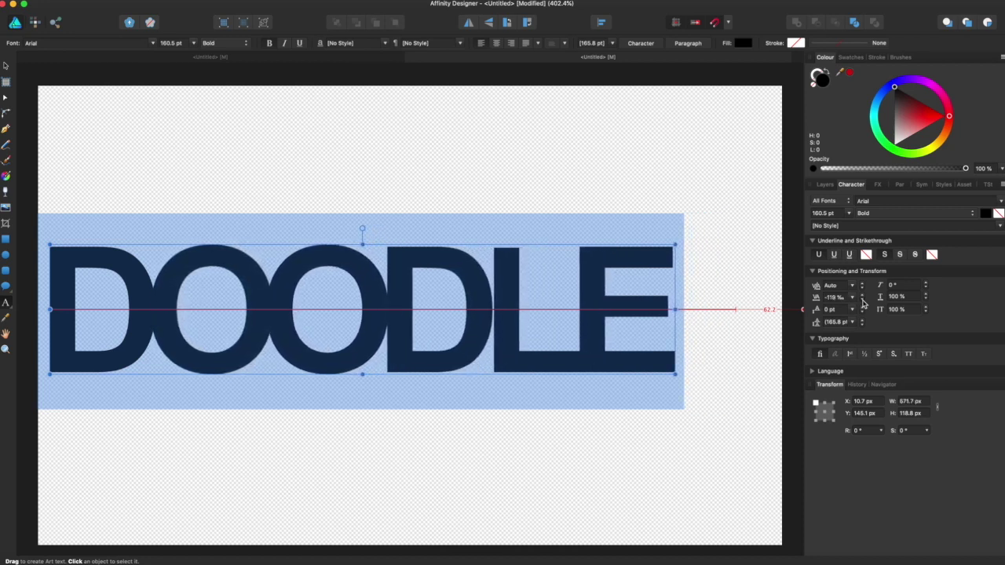
pyautogui.click(863, 300)
pyautogui.click(863, 300)
pyautogui.click(863, 301)
pyautogui.click(864, 301)
pyautogui.click(863, 301)
pyautogui.click(863, 300)
pyautogui.click(863, 300)
pyautogui.click(864, 301)
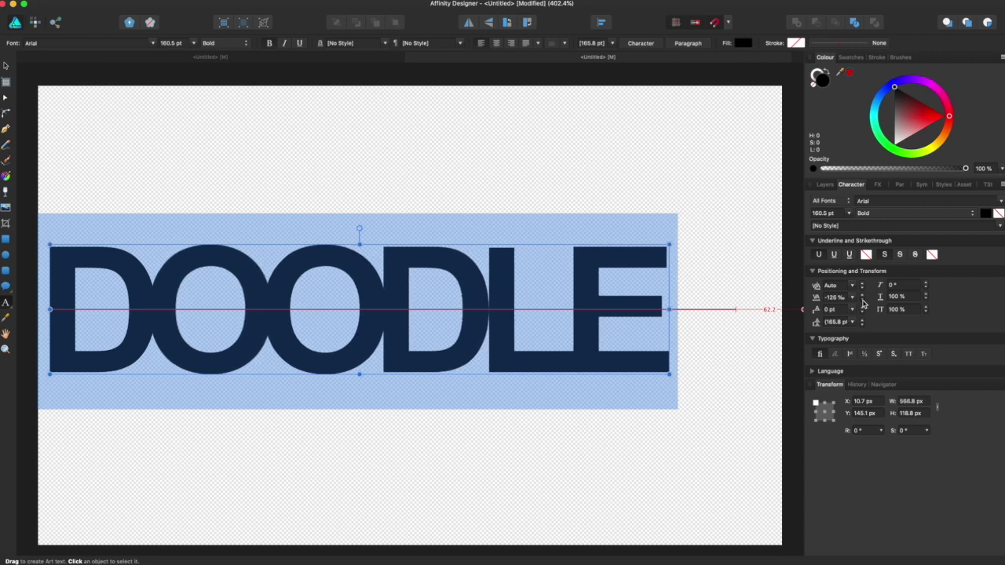
pyautogui.click(864, 301)
pyautogui.click(864, 300)
pyautogui.click(863, 301)
pyautogui.click(863, 300)
pyautogui.click(863, 300)
pyautogui.click(863, 301)
pyautogui.click(863, 301)
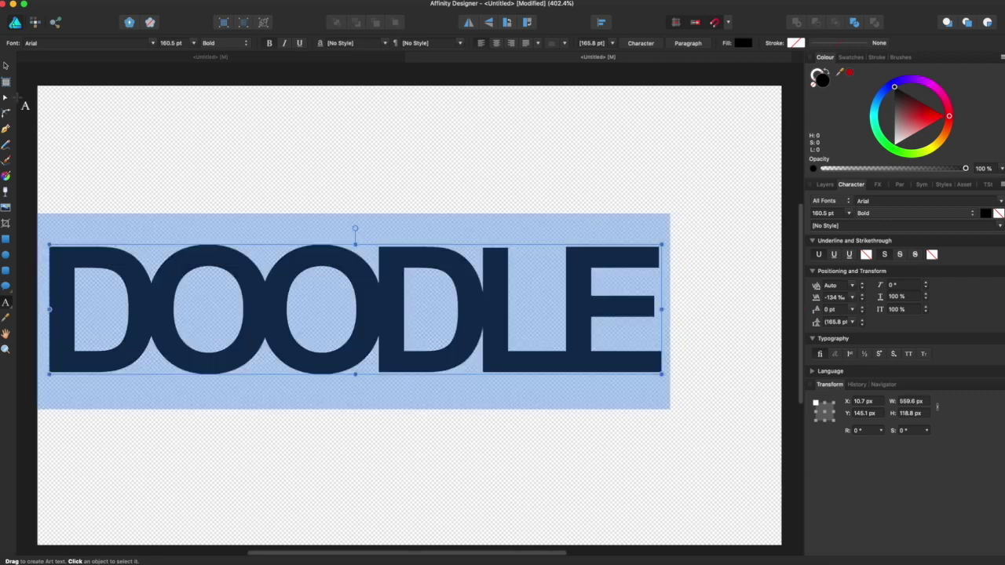
pyautogui.click(5, 68)
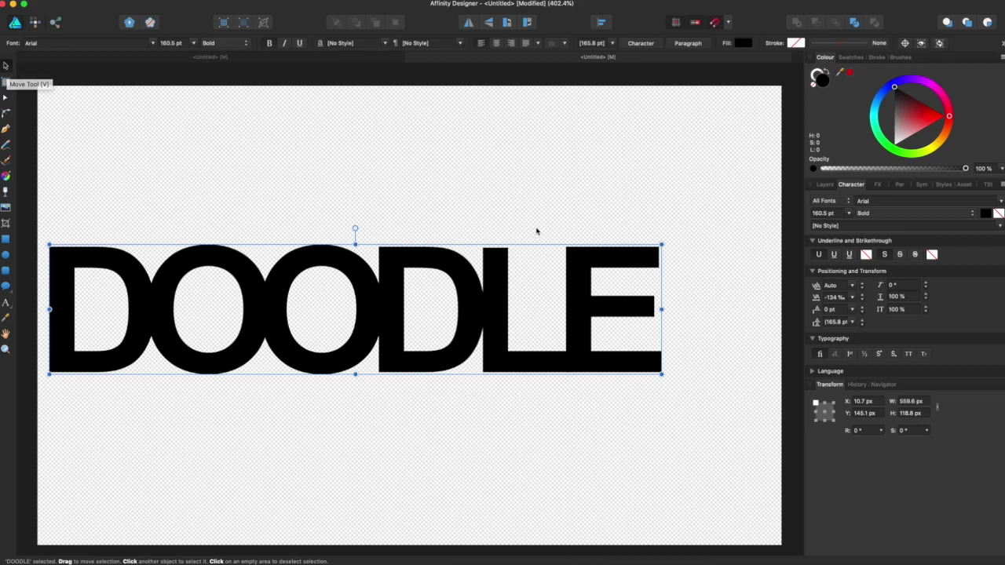
# Scale DOODLE up to 187.2 pt, about 653 px wide, and lower it to the canvas middle
pyautogui.moveTo(662, 244); pyautogui.dragTo(762, 216)
pyautogui.moveTo(314, 291); pyautogui.dragTo(315, 306)
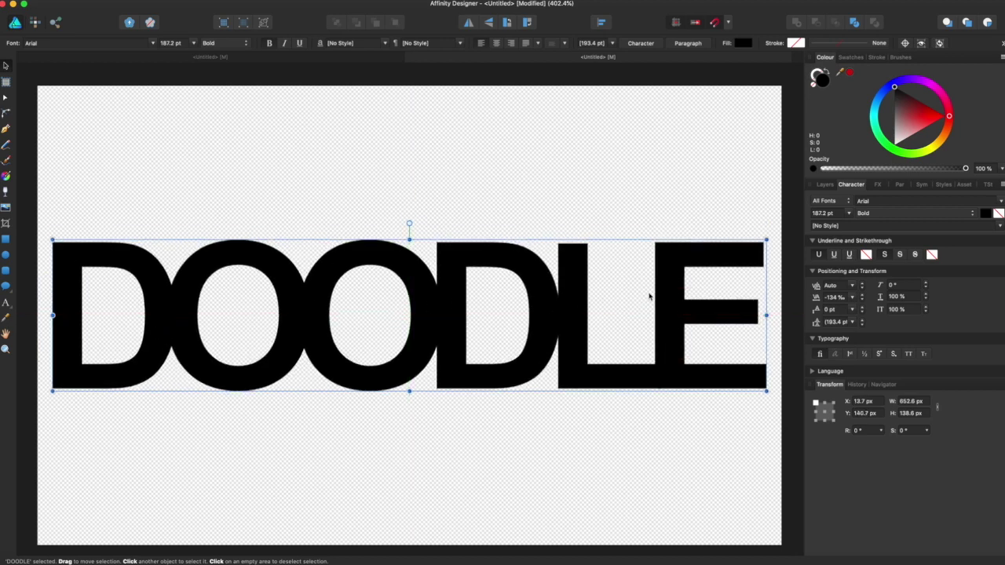
pyautogui.click(825, 184)
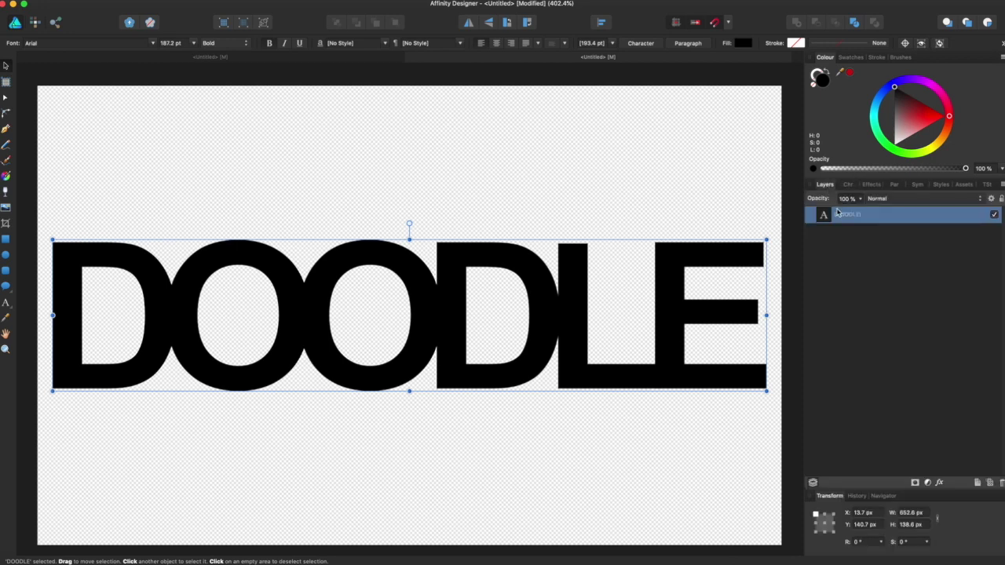
# Choose the colourful doodle JPEG Untitled_Artwork 4 with the Place Image tool
pyautogui.click(6, 209)
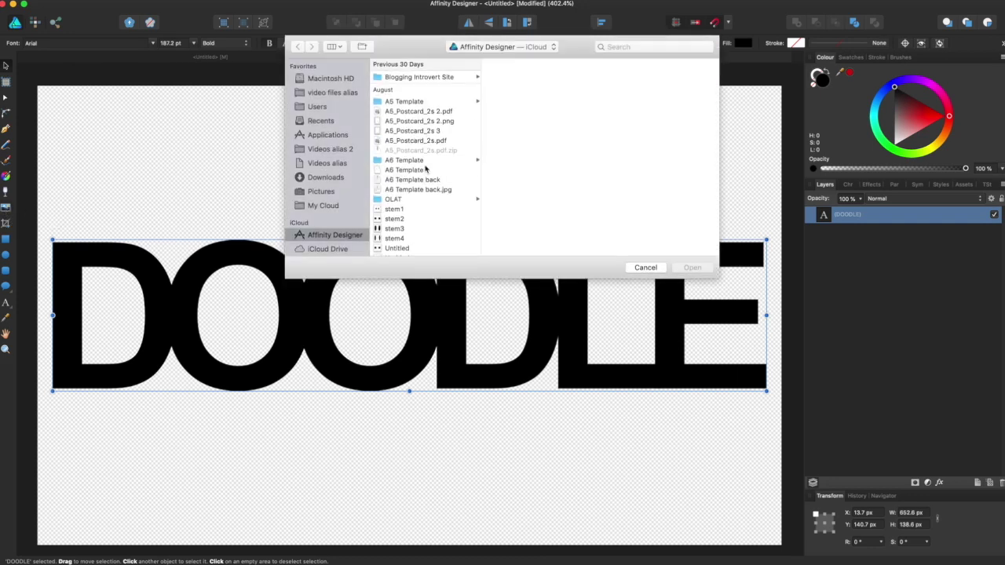
pyautogui.scroll(-15, 425, 169)
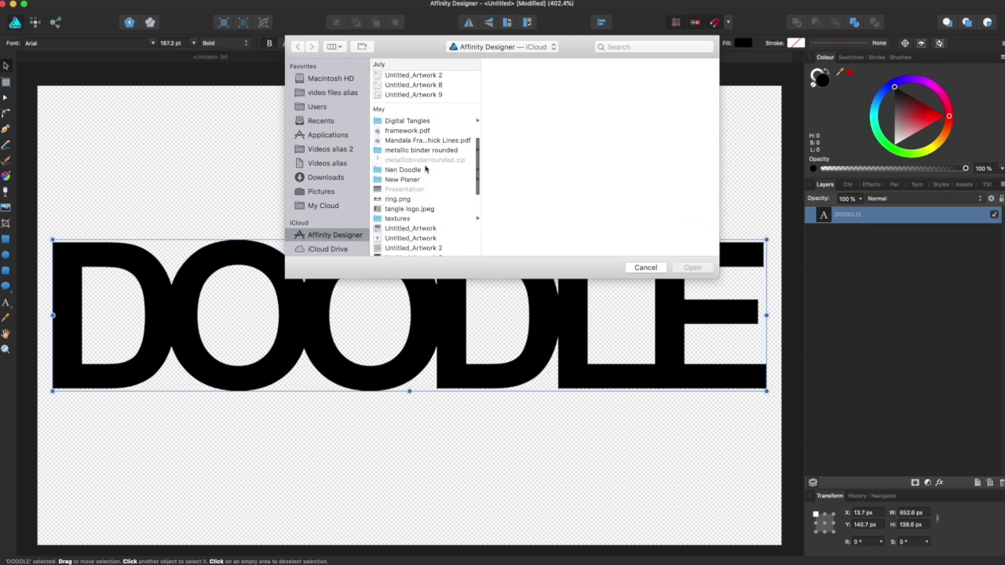
pyautogui.scroll(-10, 425, 169)
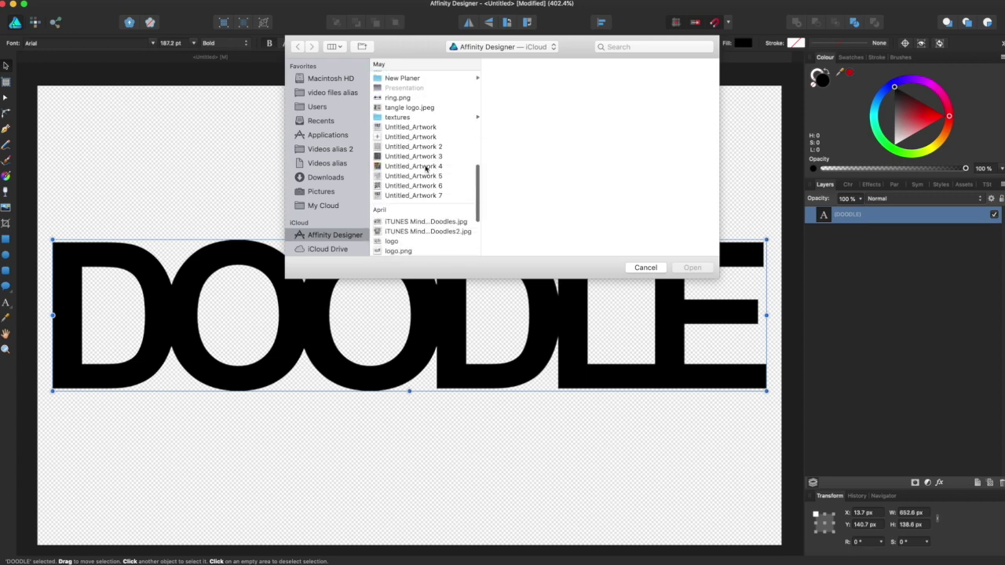
pyautogui.click(426, 166)
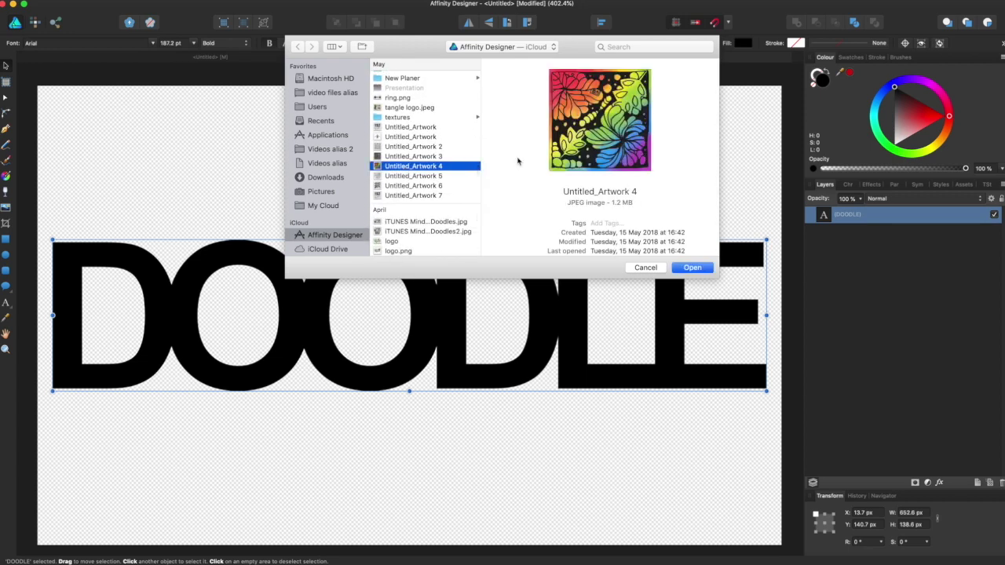
pyautogui.click(693, 269)
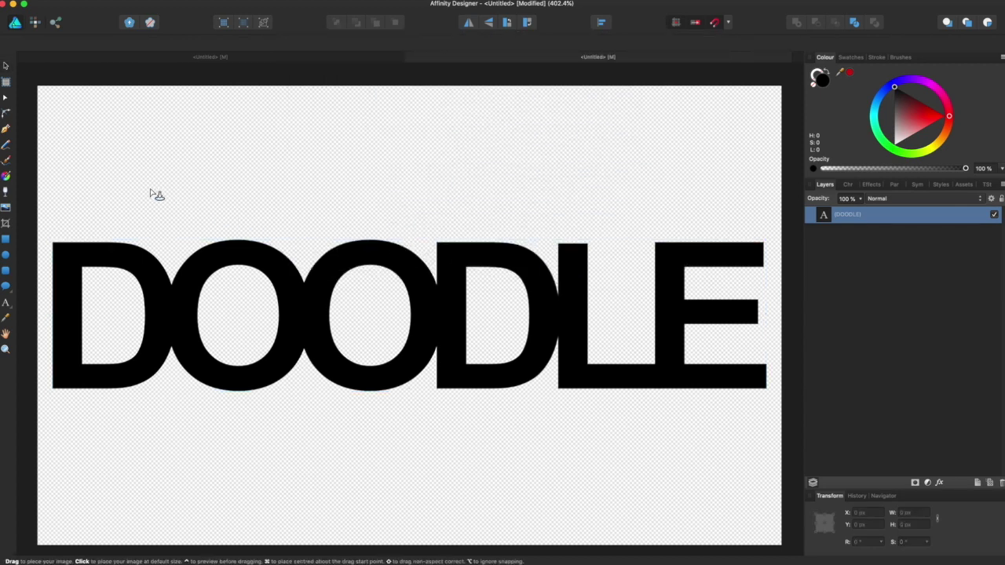
# Place the doodle image, stretch it to DOODLE's width and clip it inside the text
pyautogui.moveTo(82, 162)
pyautogui.mouseDown()
pyautogui.moveTo(128, 213)
pyautogui.moveTo(243, 298)
pyautogui.moveTo(415, 397)
pyautogui.moveTo(466, 442)
pyautogui.moveTo(496, 447)
pyautogui.mouseUp()
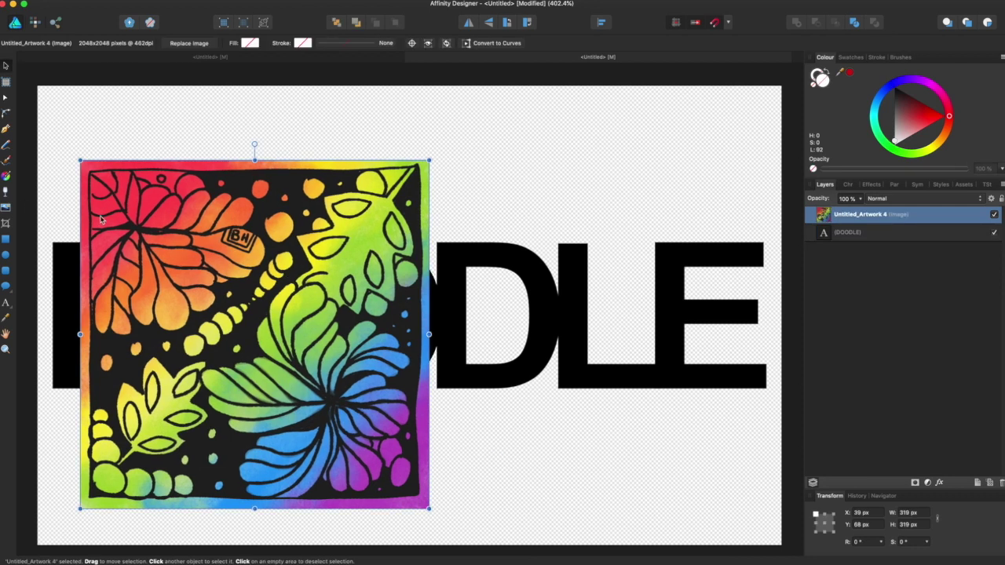
pyautogui.moveTo(203, 262); pyautogui.dragTo(174, 238)
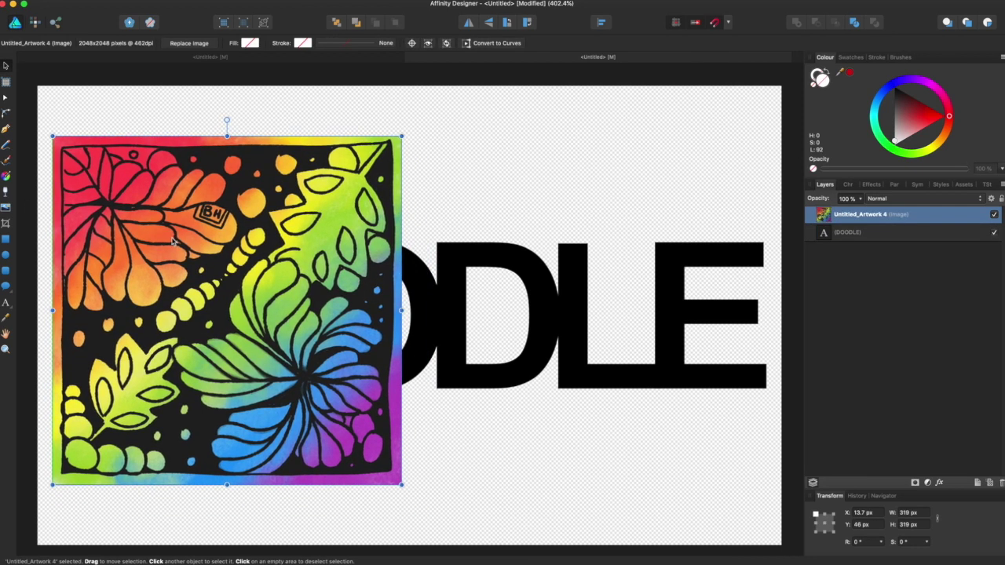
pyautogui.moveTo(402, 310); pyautogui.dragTo(767, 310)
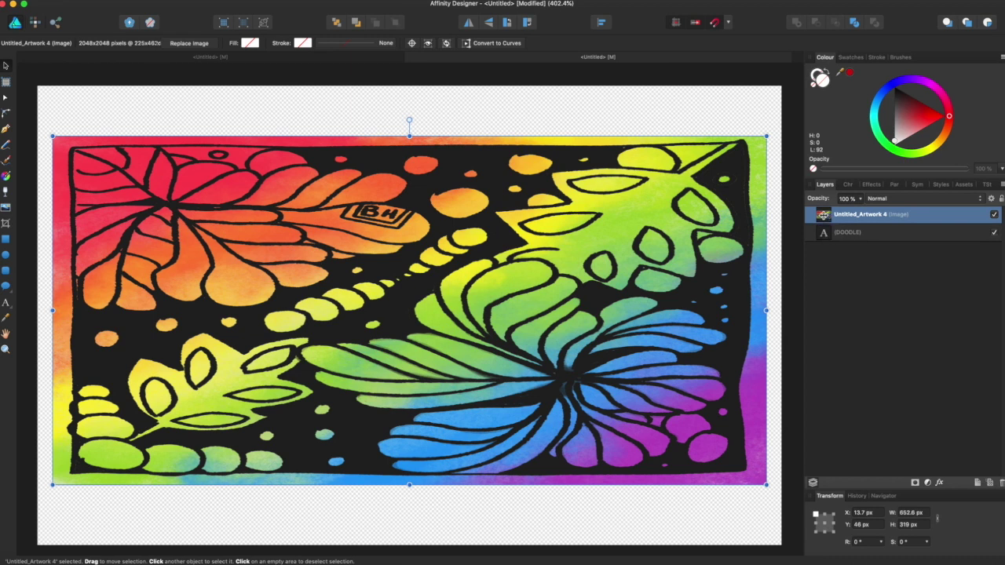
pyautogui.moveTo(824, 216); pyautogui.dragTo(834, 242)
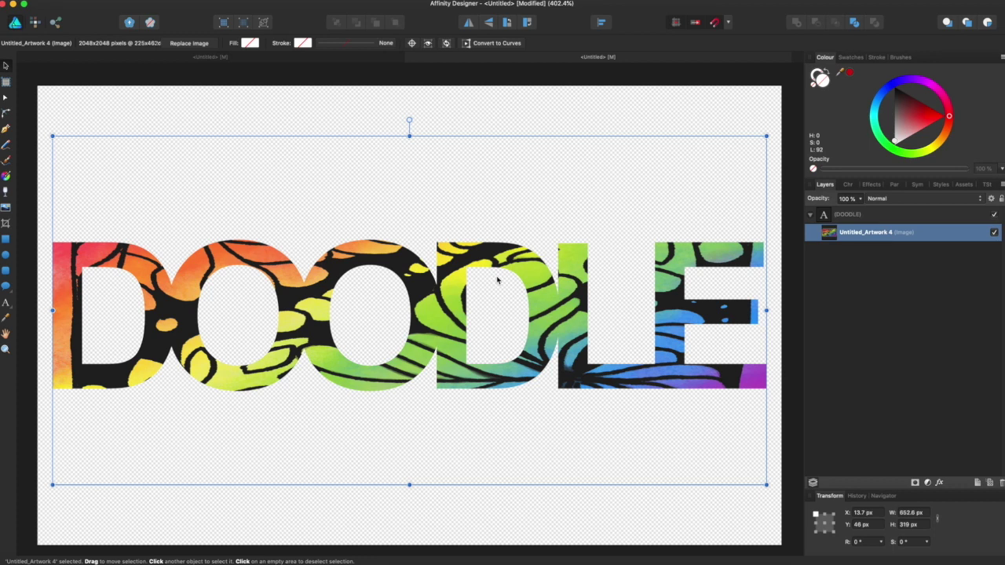
# Trim the clipped image to about 653 × 149 px so it fills the letters
pyautogui.hscroll(-1, 471, 295)
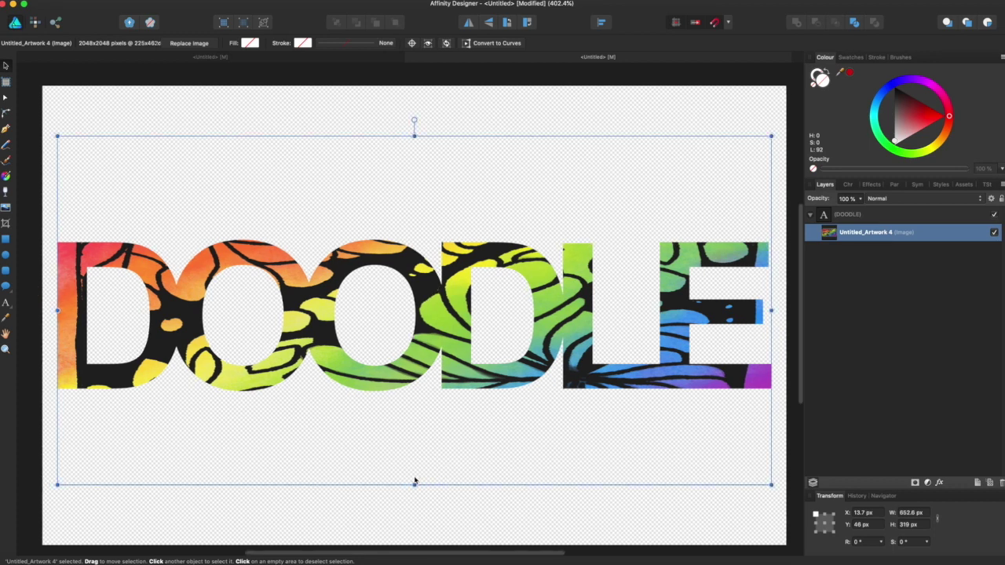
pyautogui.moveTo(410, 480); pyautogui.dragTo(414, 397)
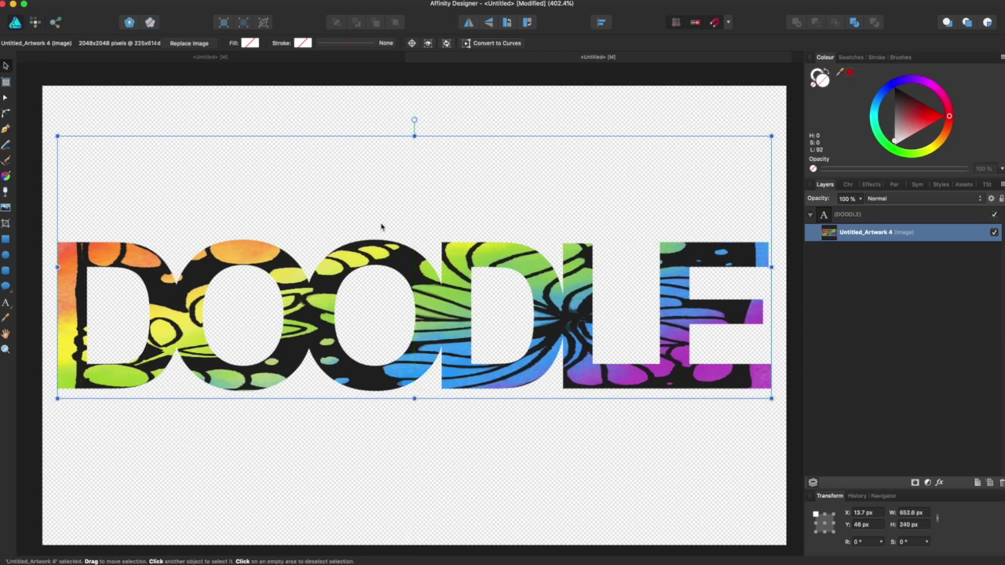
pyautogui.moveTo(414, 138); pyautogui.dragTo(420, 229)
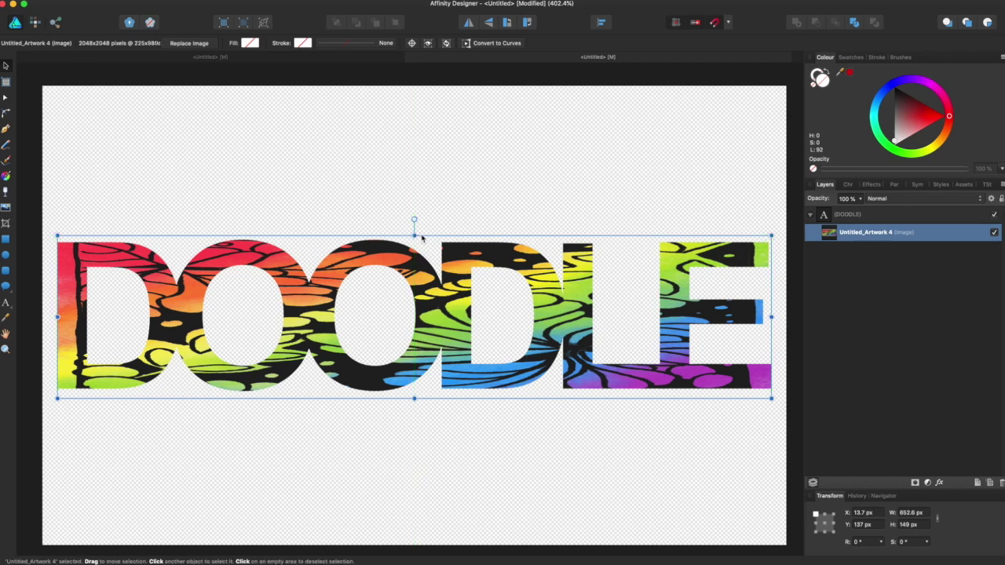
pyautogui.moveTo(447, 304); pyautogui.dragTo(445, 306)
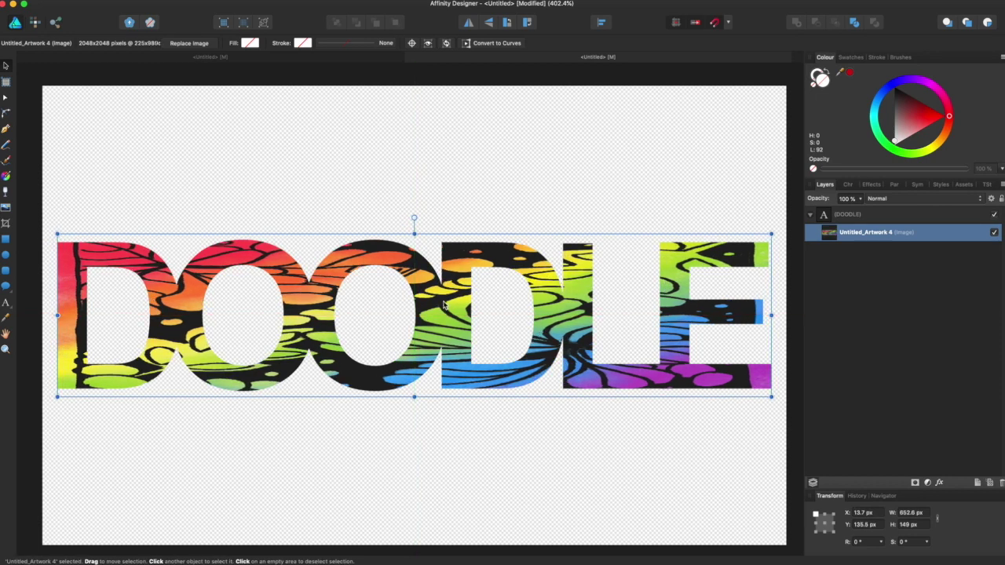
pyautogui.click(471, 221)
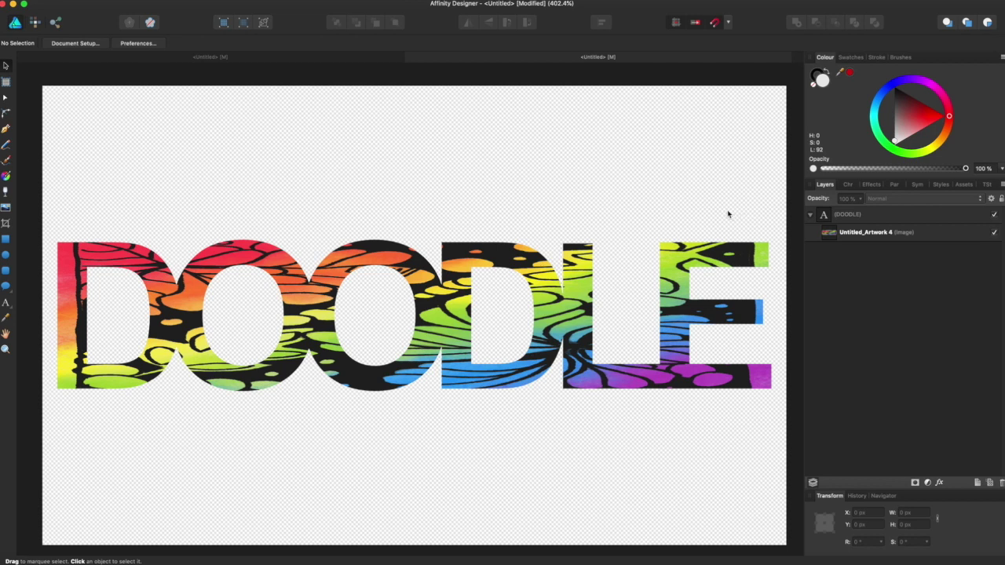
# Select the DOODLE text layer and turn on an Outer Shadow effect
pyautogui.click(812, 218)
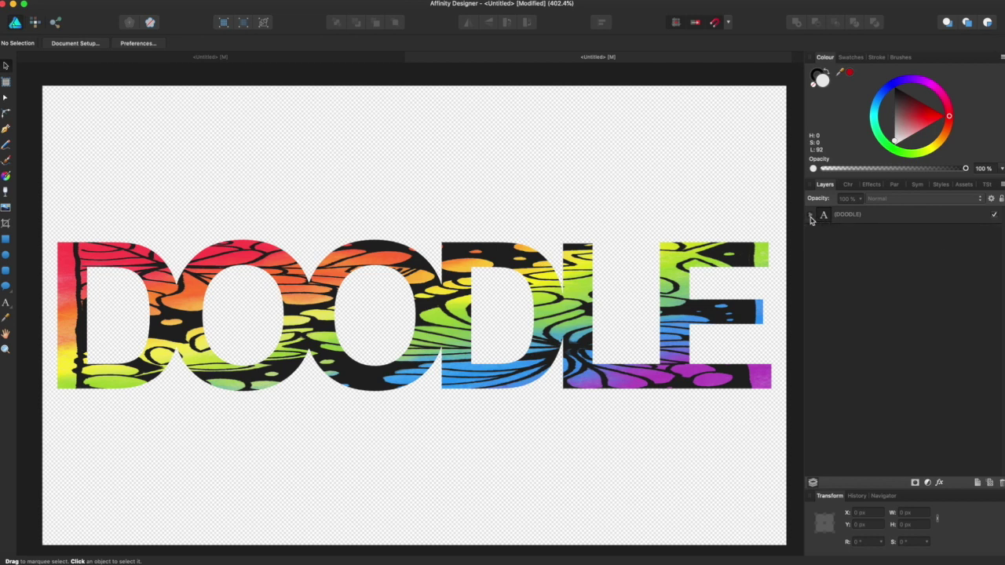
pyautogui.click(861, 221)
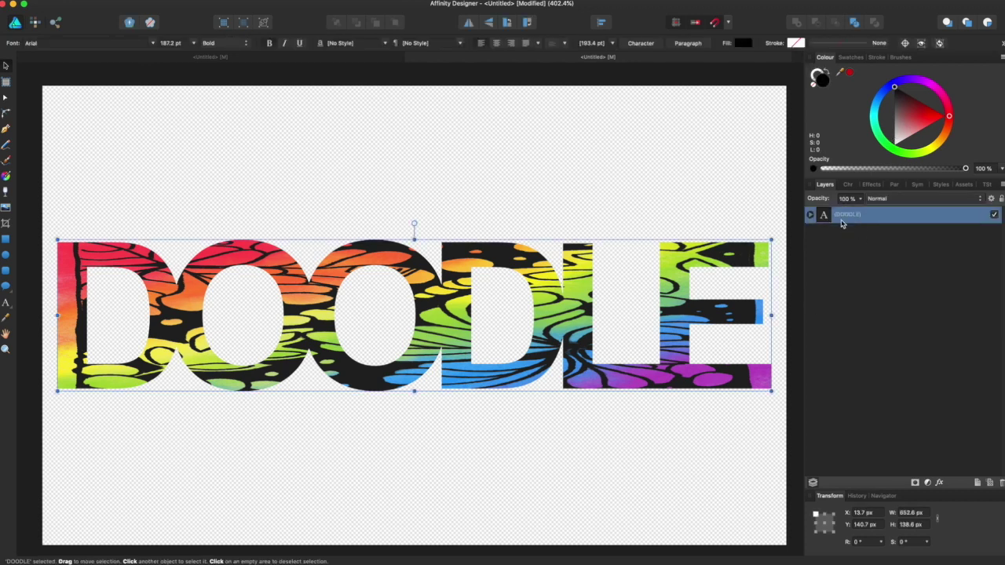
pyautogui.click(874, 185)
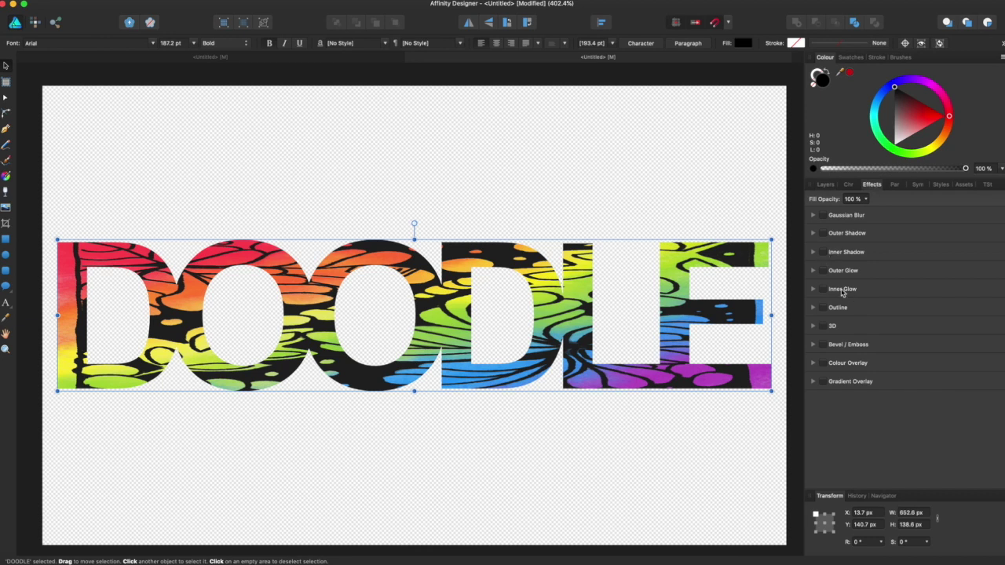
pyautogui.click(822, 234)
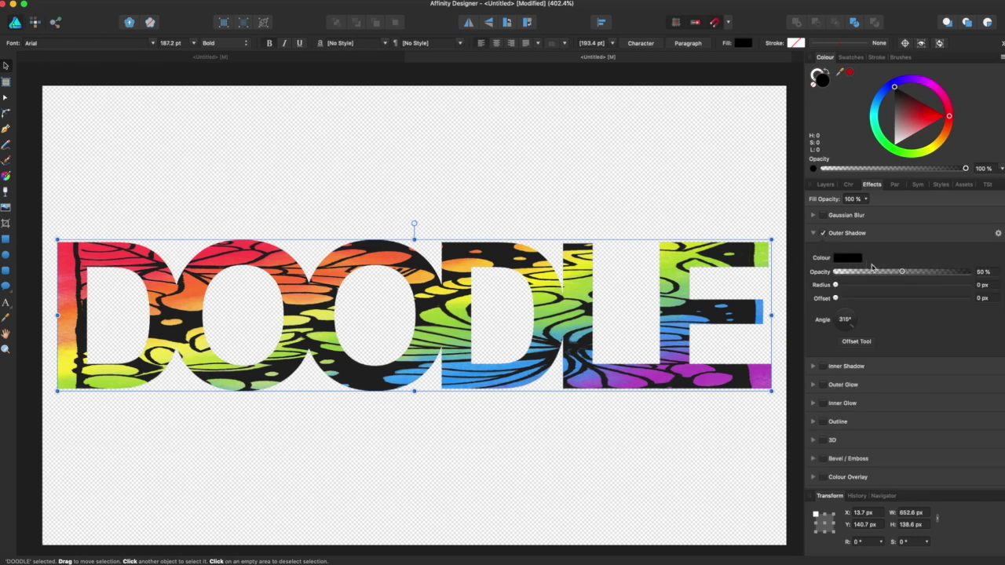
# Set the outer shadow to 100% opacity, 15 px radius and 3.9 px offset
pyautogui.moveTo(837, 286); pyautogui.dragTo(892, 286)
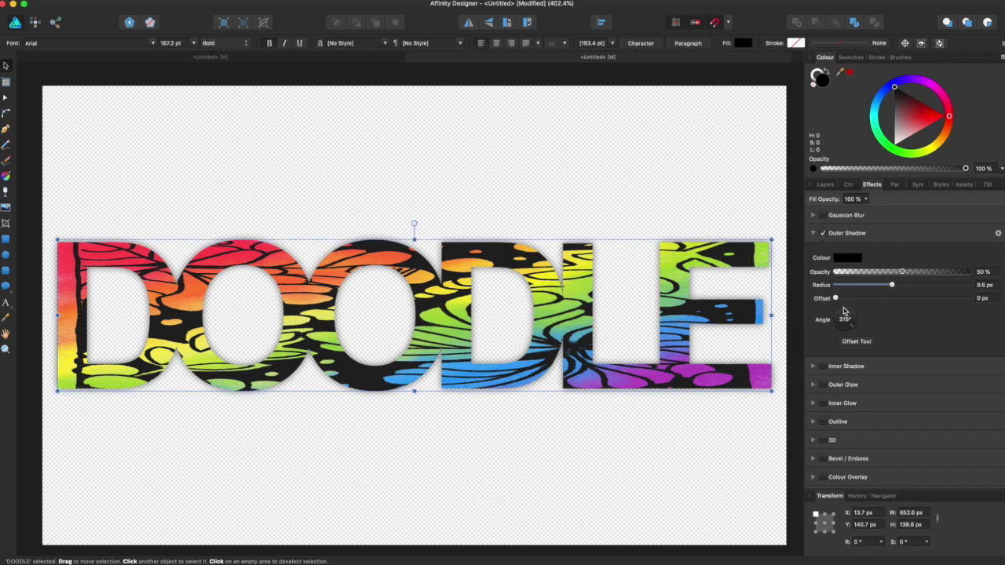
pyautogui.moveTo(836, 298); pyautogui.dragTo(864, 301)
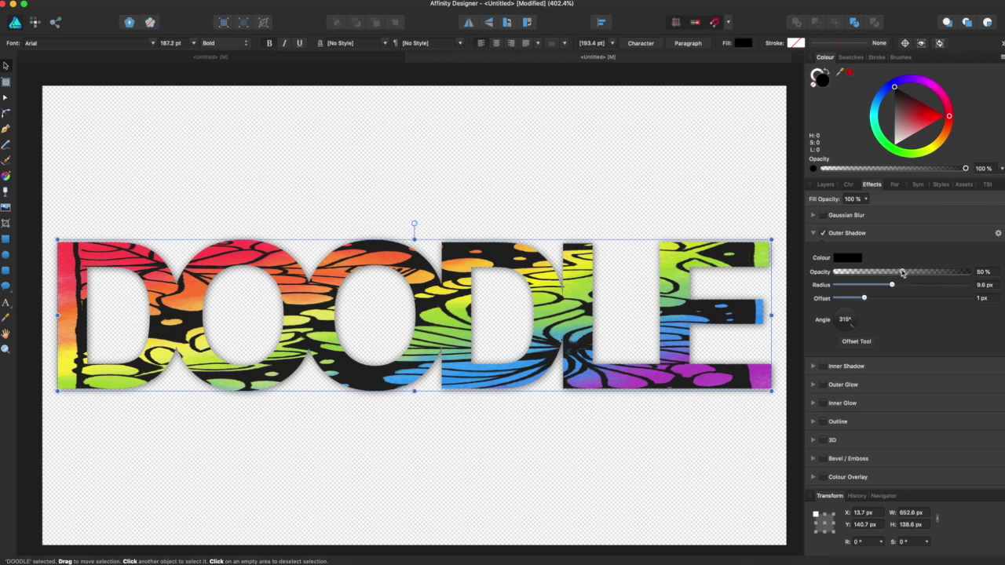
pyautogui.moveTo(902, 272); pyautogui.dragTo(985, 276)
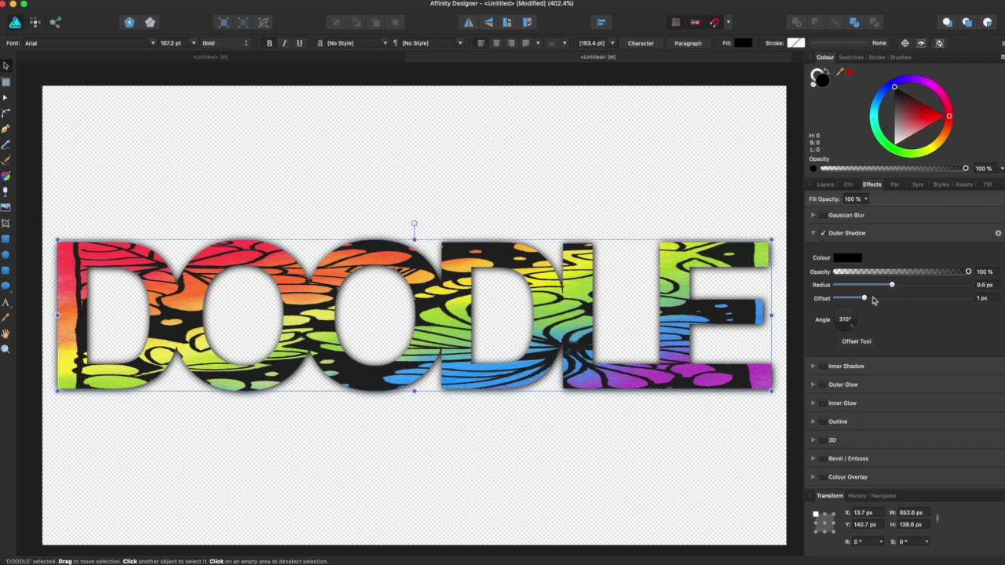
pyautogui.moveTo(867, 300); pyautogui.dragTo(901, 290)
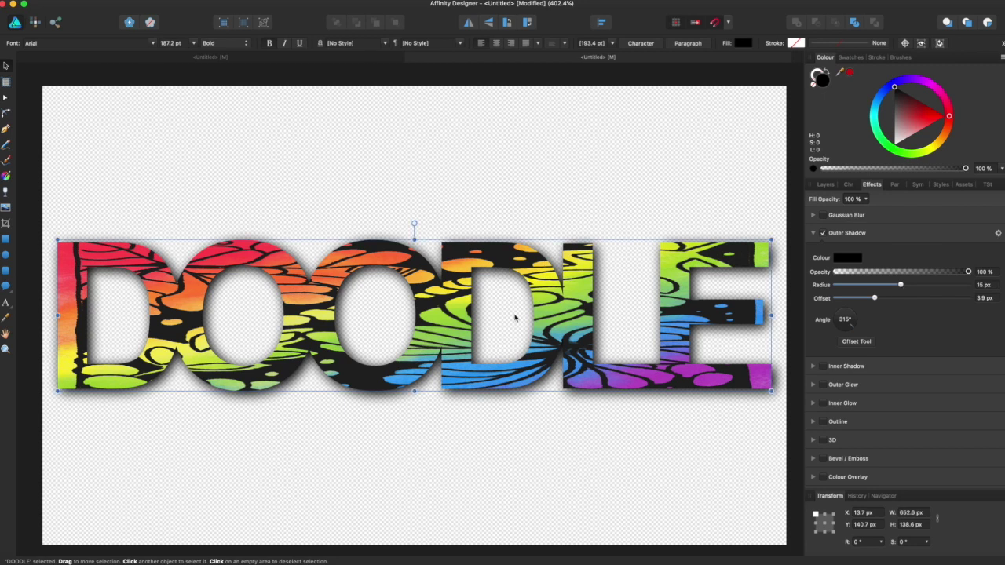
pyautogui.click(521, 206)
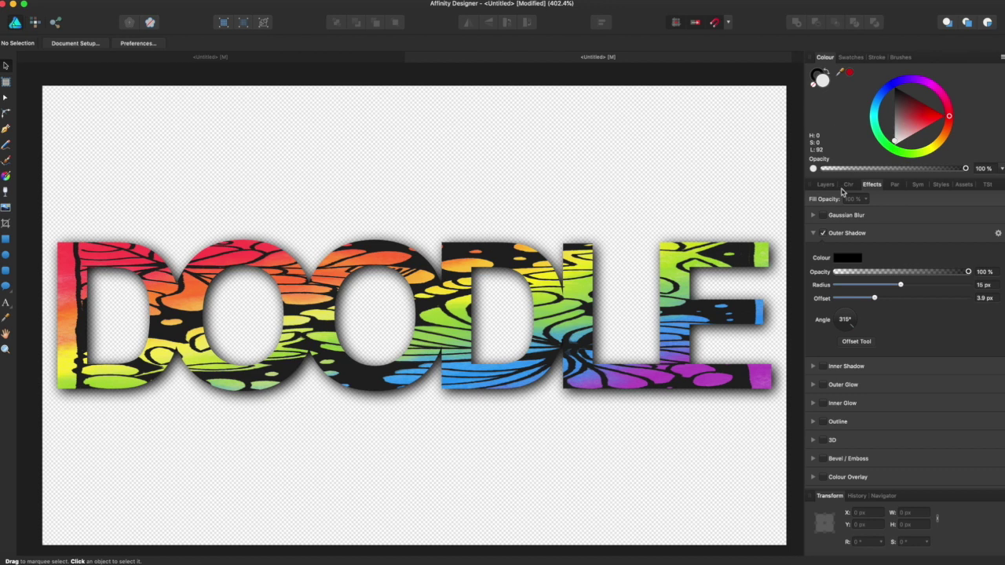
# Show the Layers list and select the DOODLE text layer
pyautogui.click(826, 186)
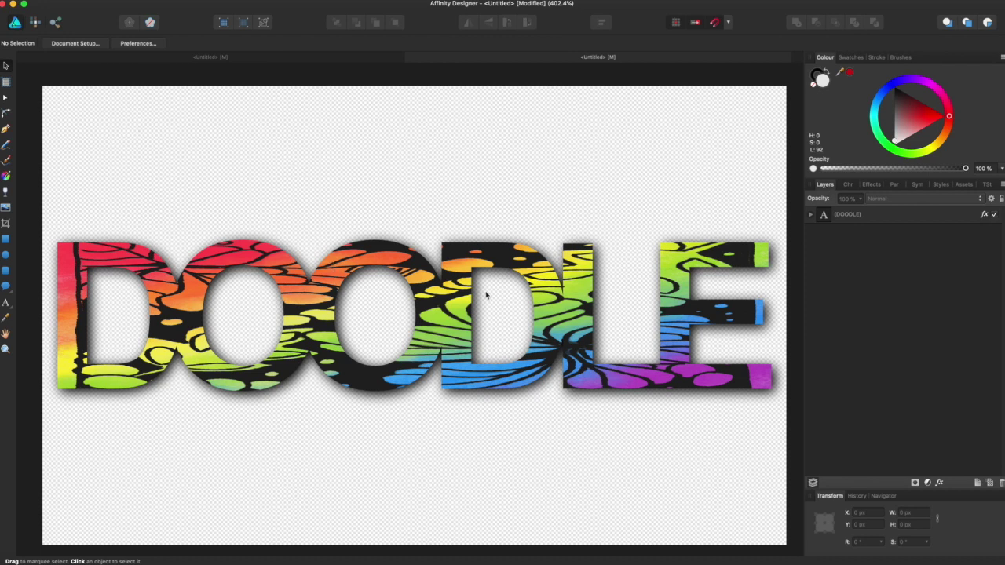
pyautogui.click(457, 295)
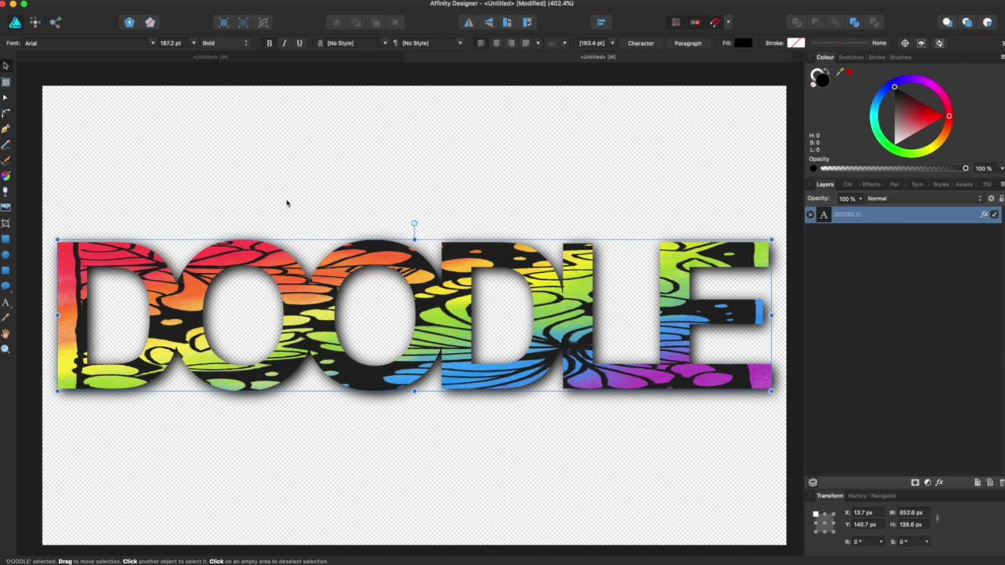
# Resize the page to 680 × 150 px by setting its height to 150 in Document Setup
pyautogui.click(67, 141)
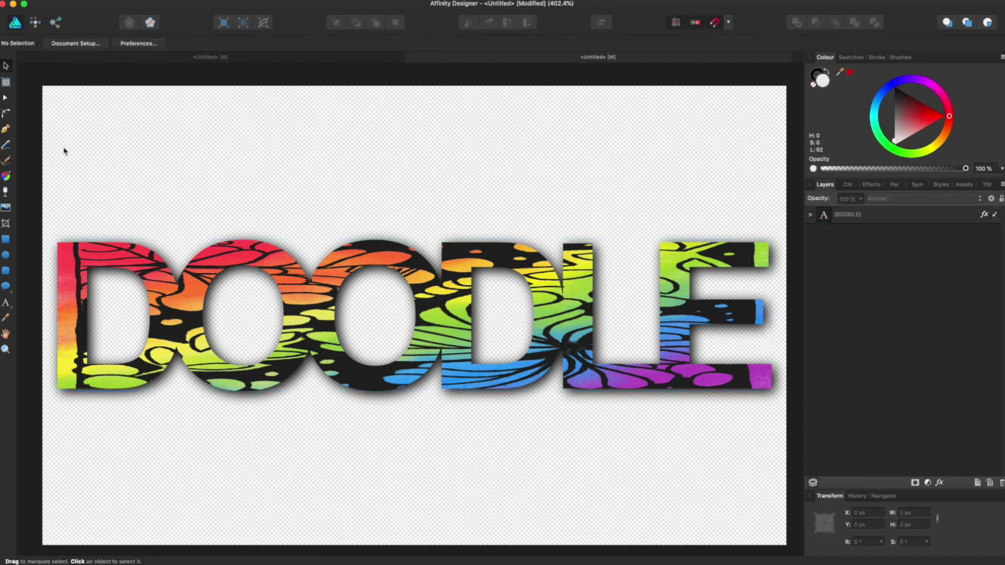
pyautogui.hscroll(2, 63, 147)
pyautogui.hscroll(-2, 184, 146)
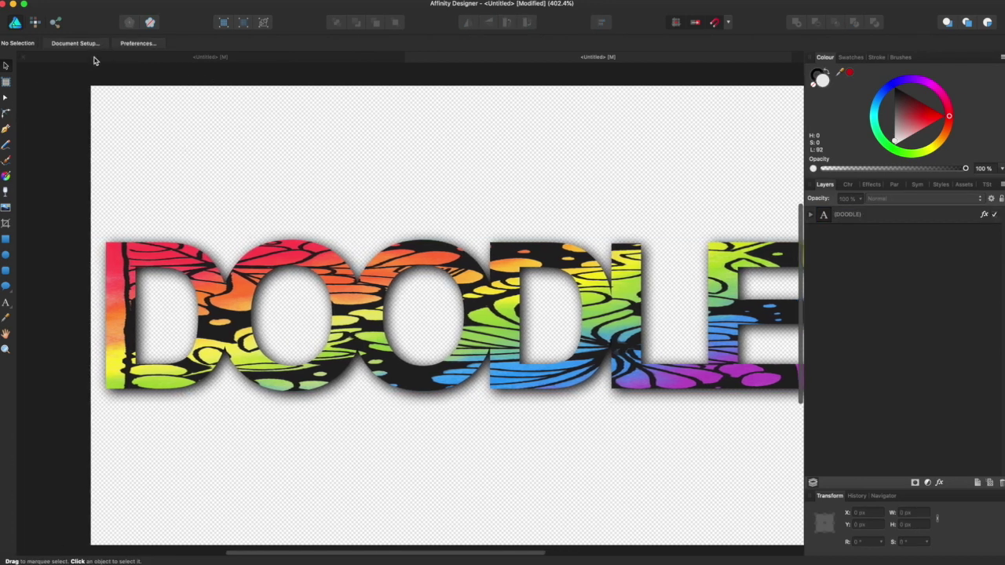
pyautogui.click(73, 44)
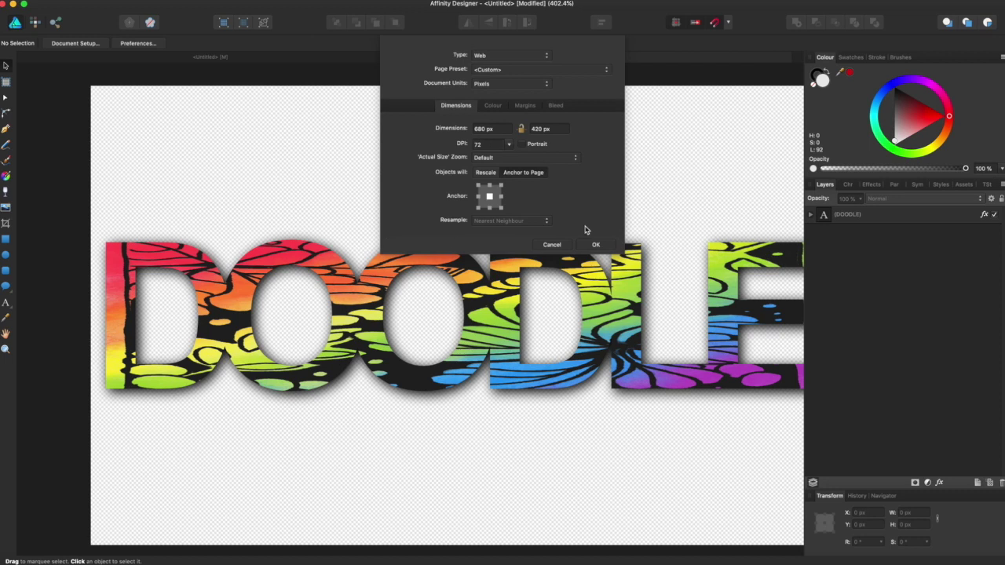
pyautogui.click(559, 130)
pyautogui.write('150')
pyautogui.press('Tab')
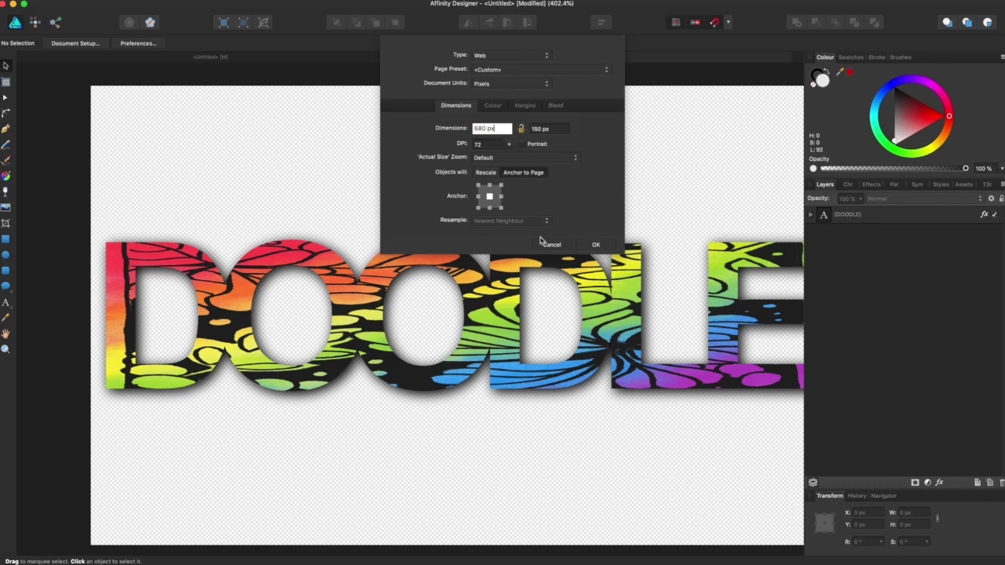
pyautogui.click(596, 246)
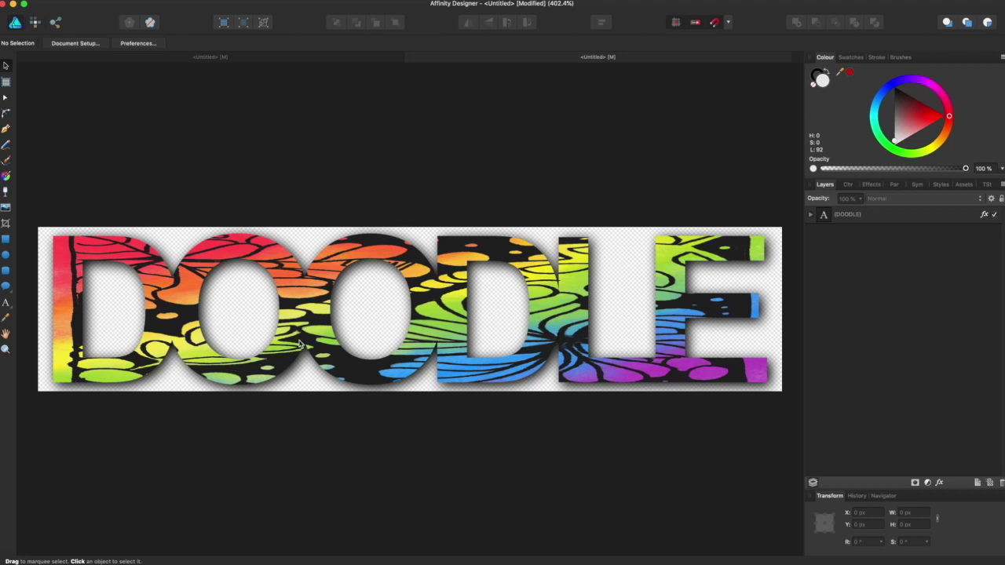
# Scale DOODLE down to about 612 px wide and recentre it on the 680 × 150 canvas
pyautogui.click(431, 318)
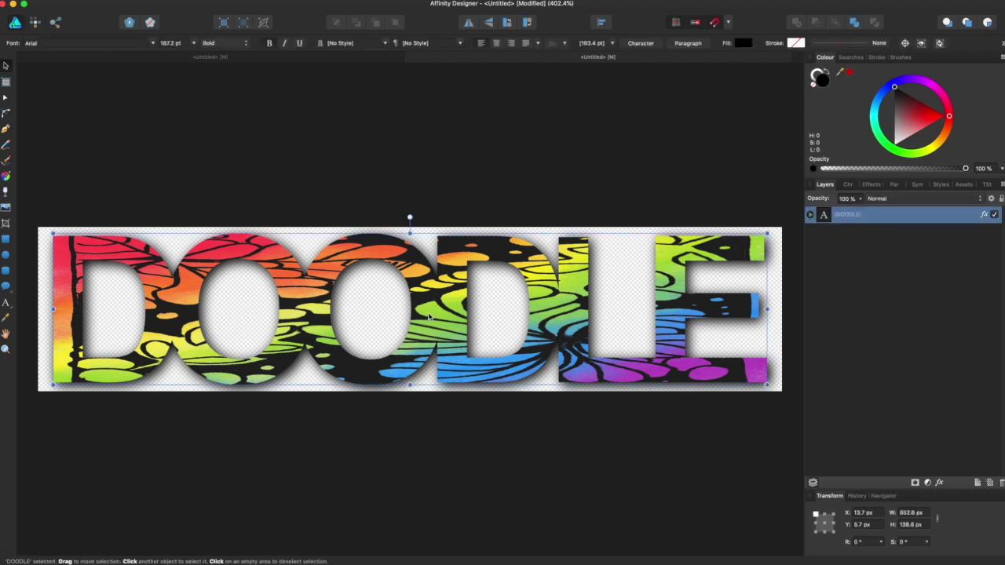
pyautogui.moveTo(429, 316); pyautogui.dragTo(430, 316)
pyautogui.moveTo(767, 385); pyautogui.dragTo(738, 378)
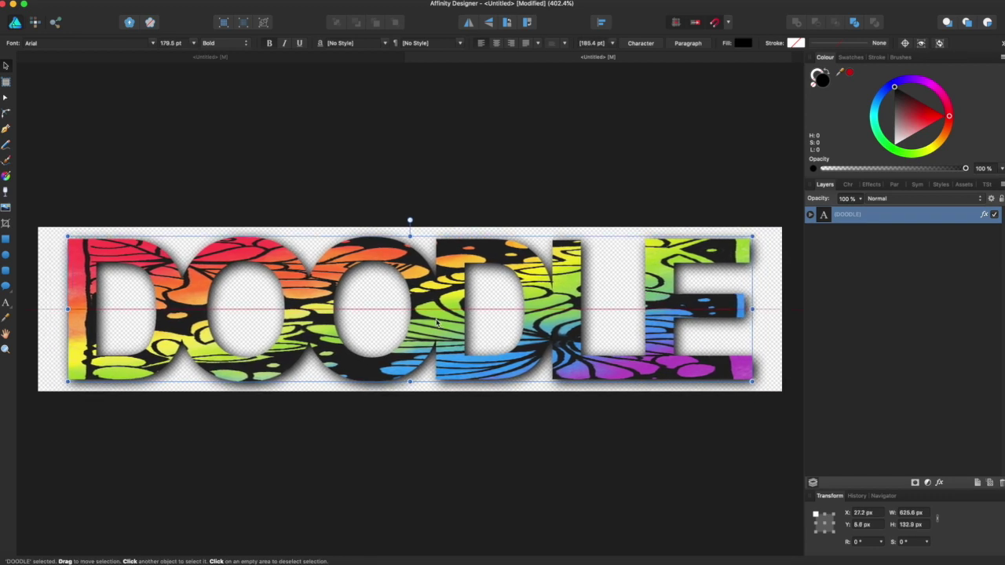
pyautogui.moveTo(424, 326); pyautogui.dragTo(438, 329)
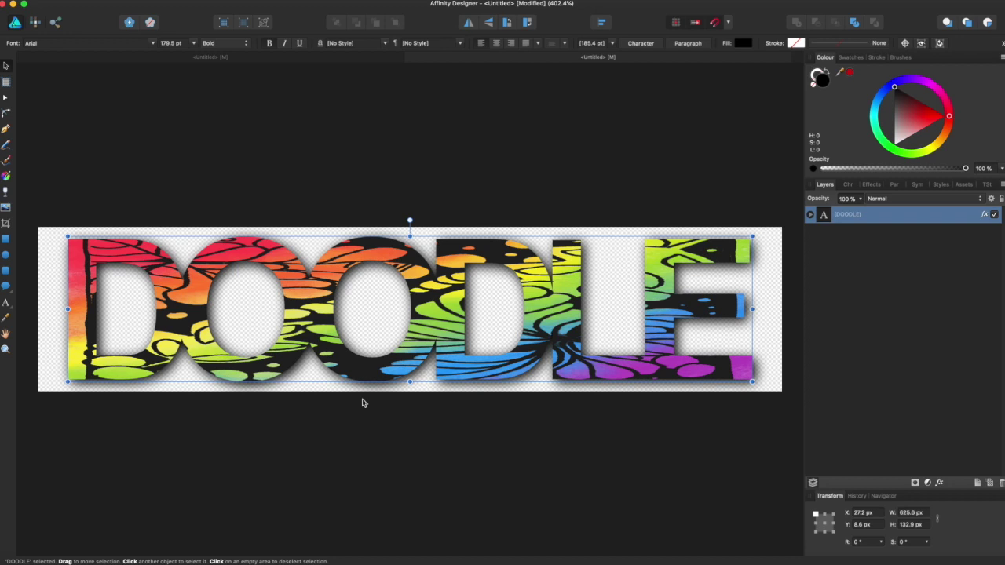
pyautogui.moveTo(752, 381); pyautogui.dragTo(739, 378)
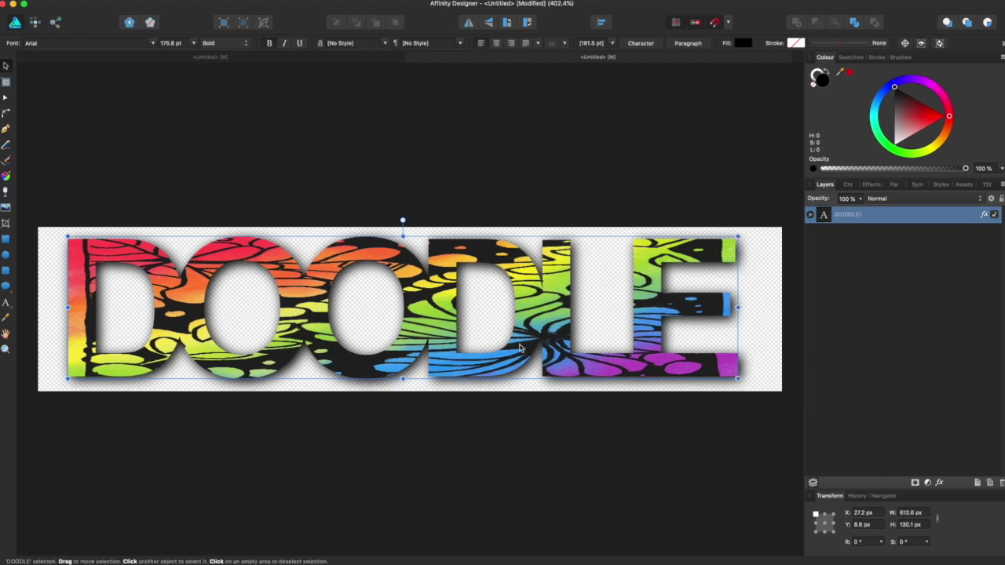
pyautogui.moveTo(375, 314); pyautogui.dragTo(384, 320)
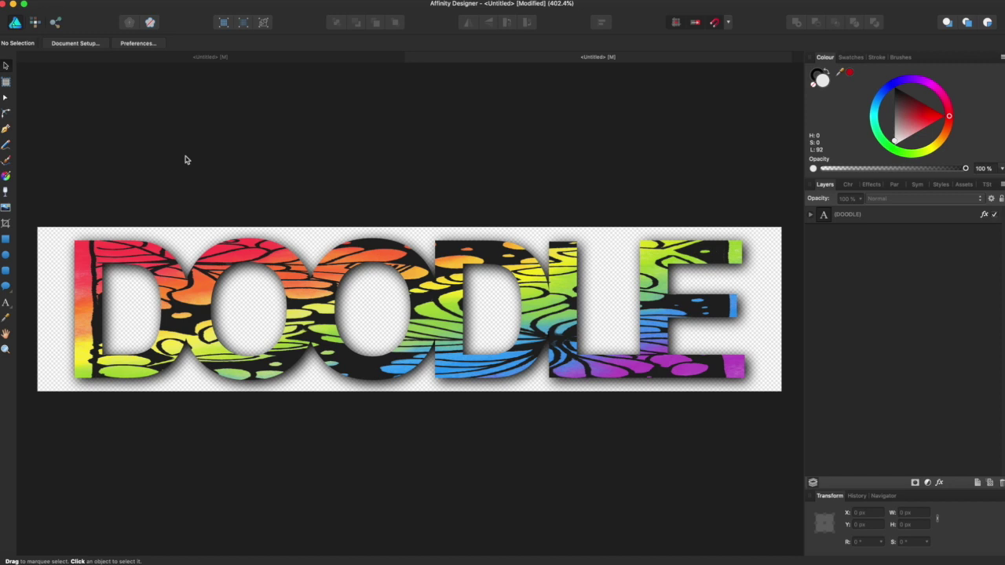
pyautogui.click(293, 287)
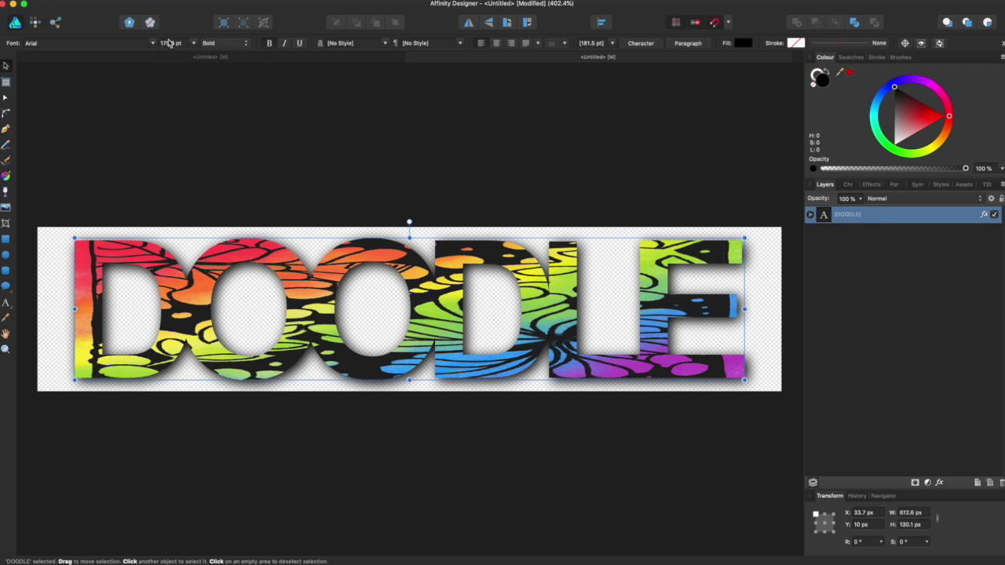
pyautogui.click(65, 44)
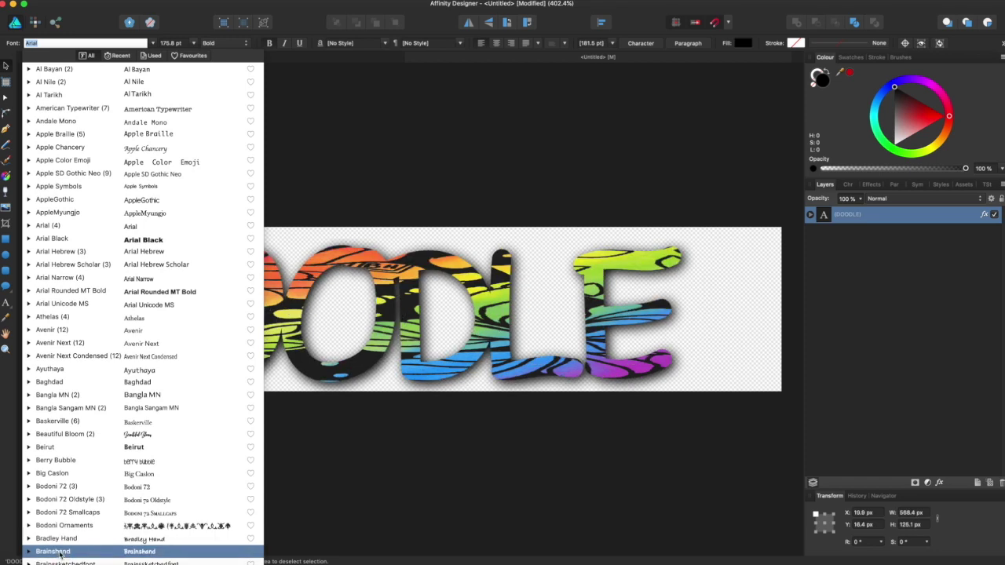
pyautogui.scroll(-5, 60, 550)
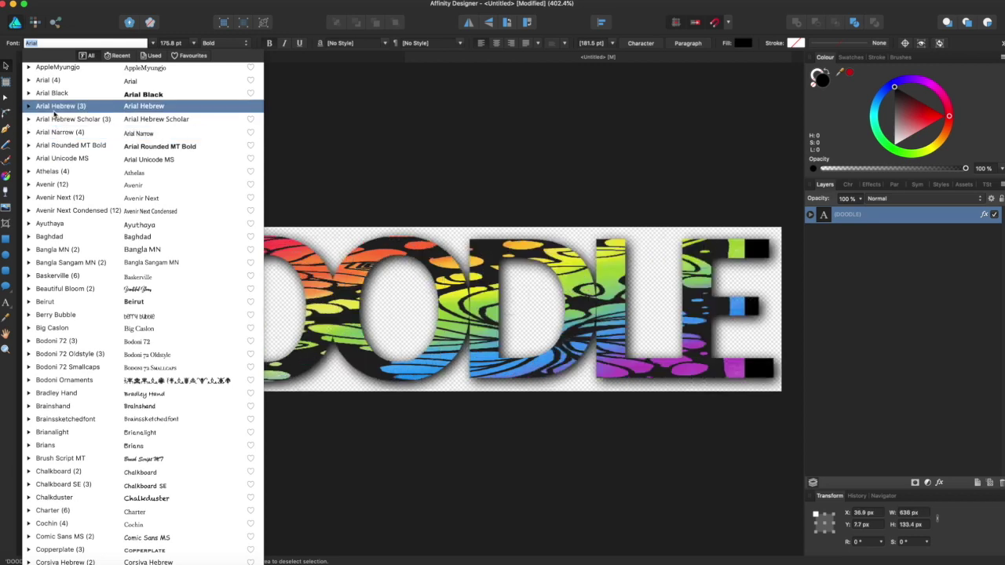
pyautogui.scroll(4, 63, 102)
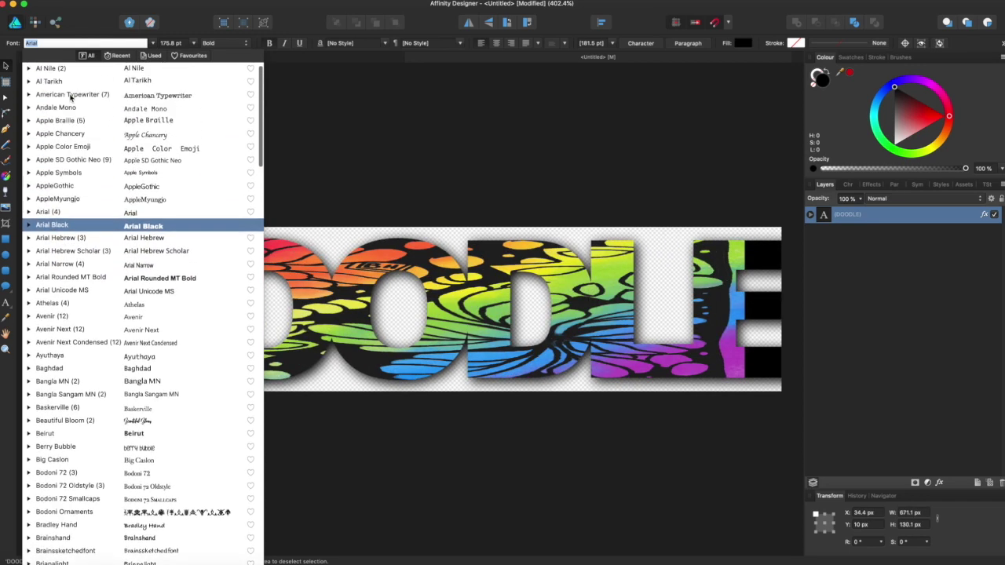
pyautogui.scroll(1, 71, 96)
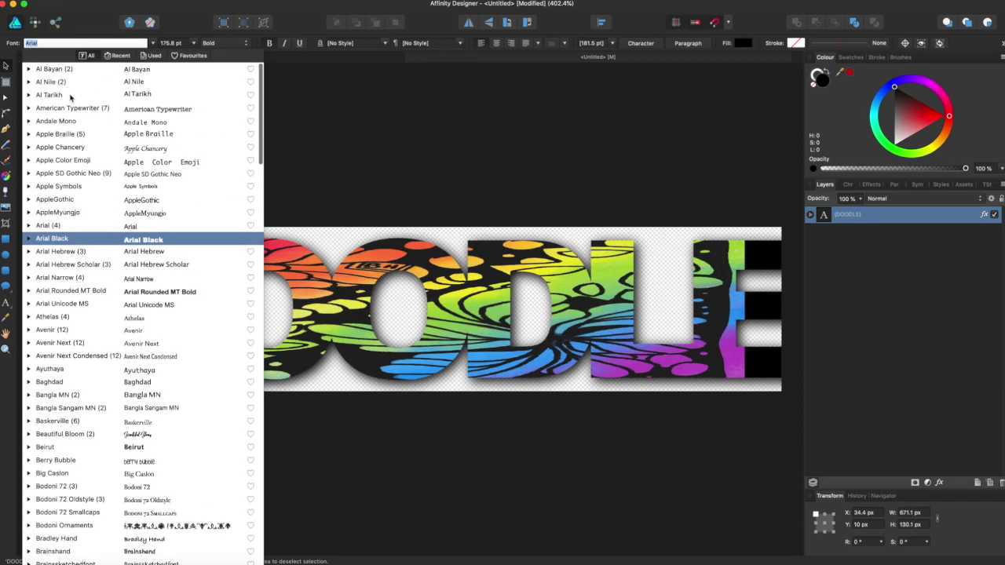
pyautogui.click(61, 227)
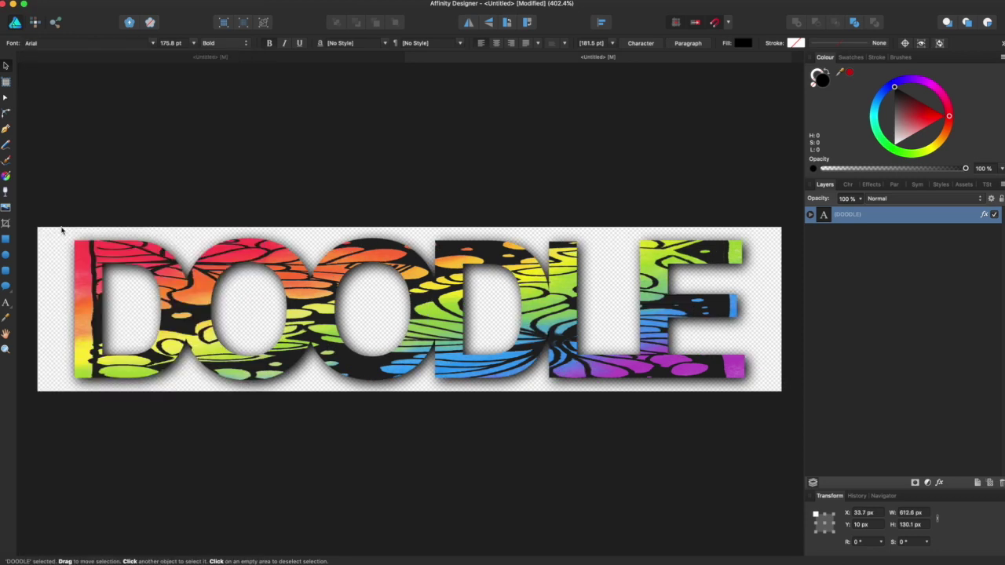
pyautogui.click(409, 425)
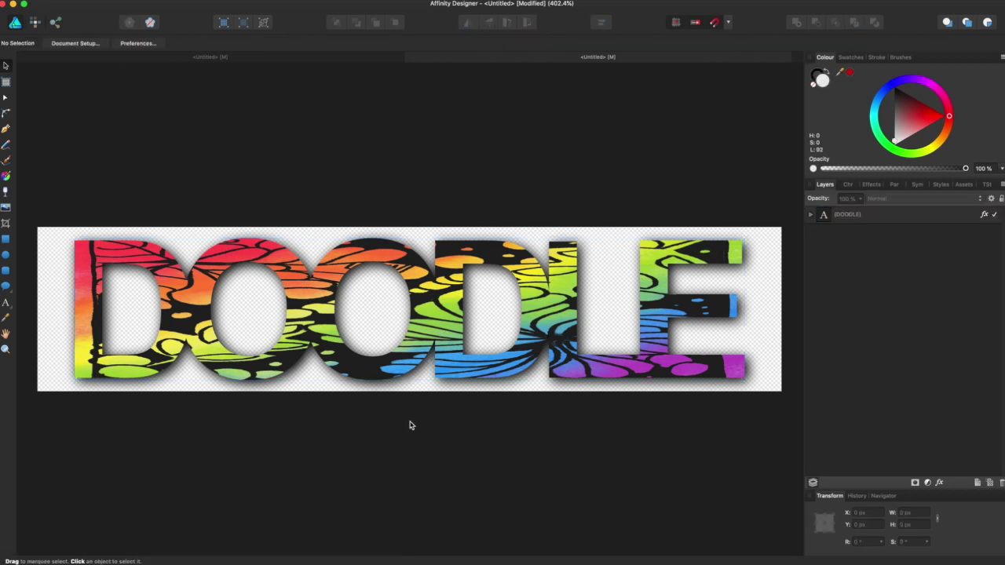